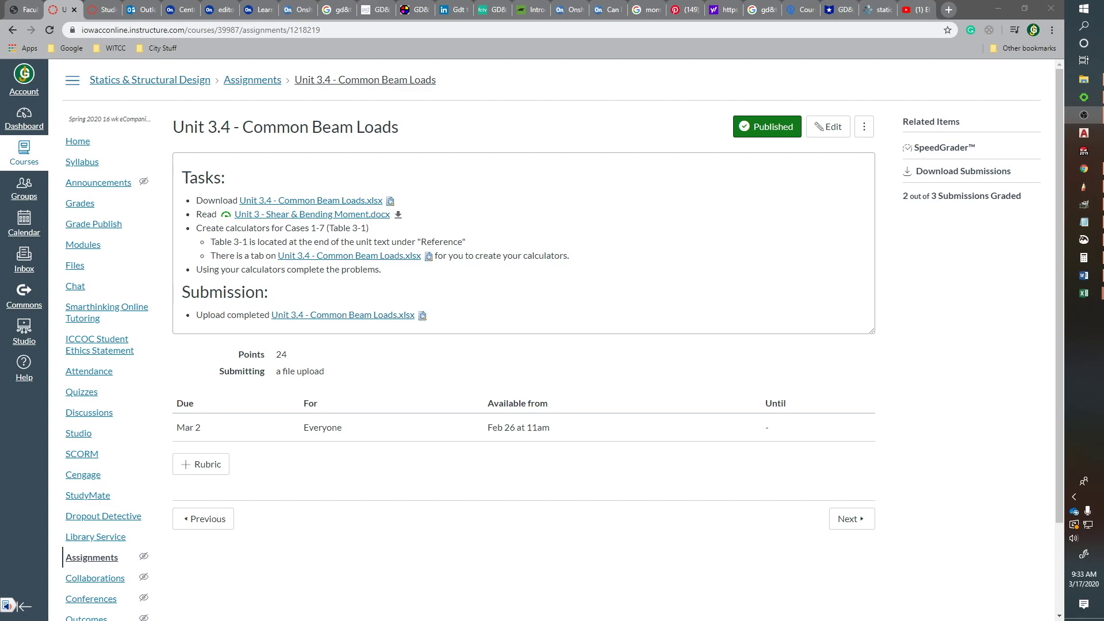
Switch to Word, show the Reference section of Unit 3 - Shear & Bending Moment, and bring up the Unit 3.4 Excel workbook beside it
left_click(1084, 276)
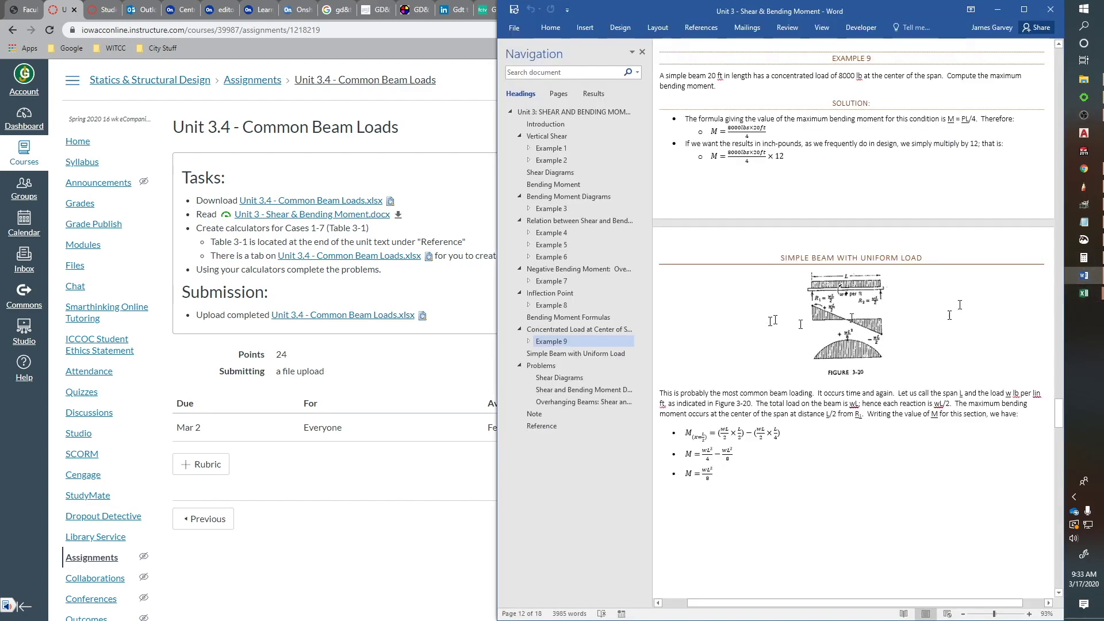
left_click(552, 426)
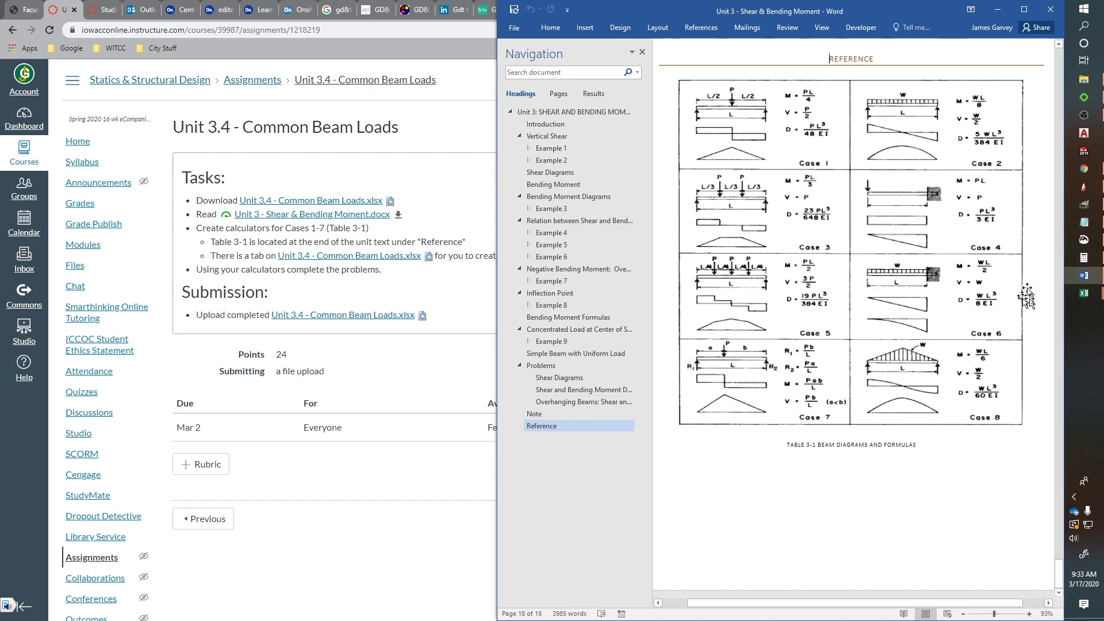
mouse_move(1084, 296)
left_click(975, 333)
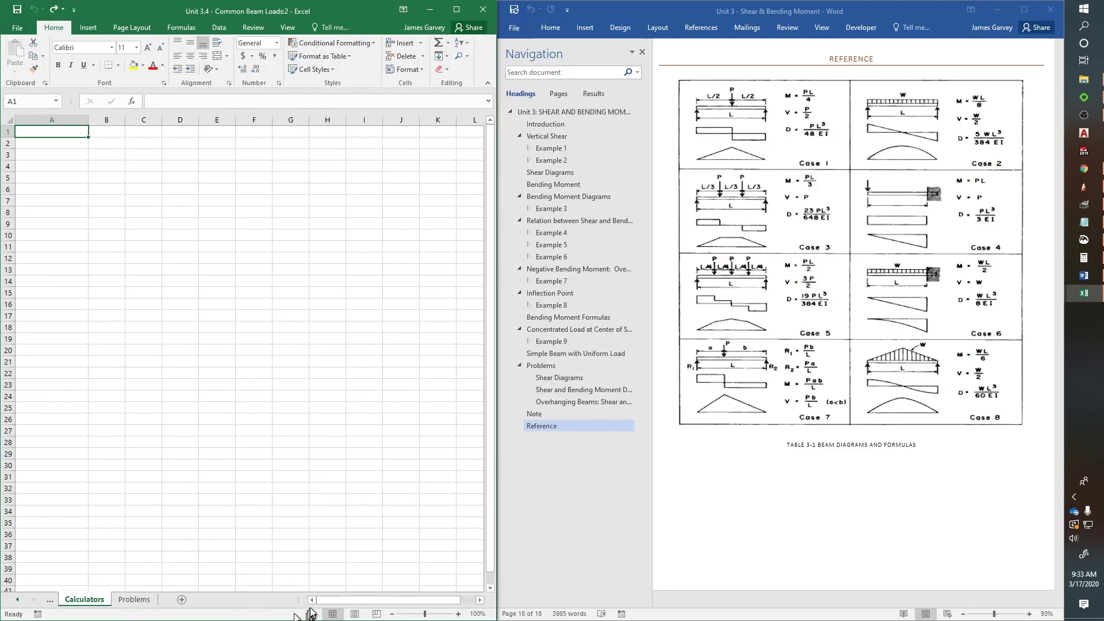
Reveal the workbook's first sheet tab, and consult Example 9 and the Reference beam table in the Word document
left_click(17, 599)
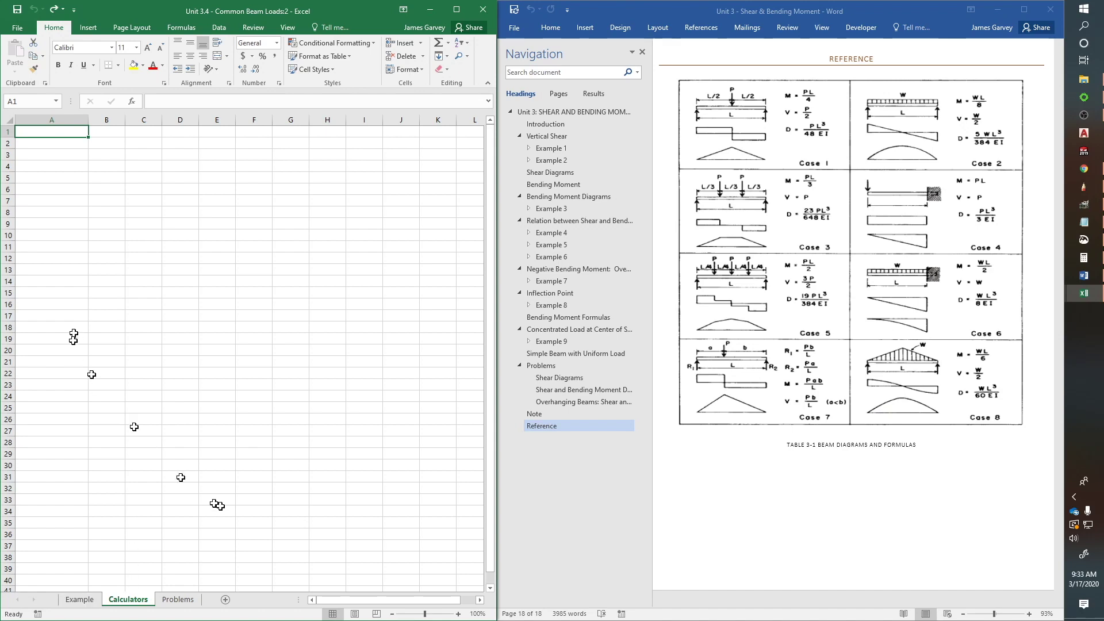
left_click(553, 343)
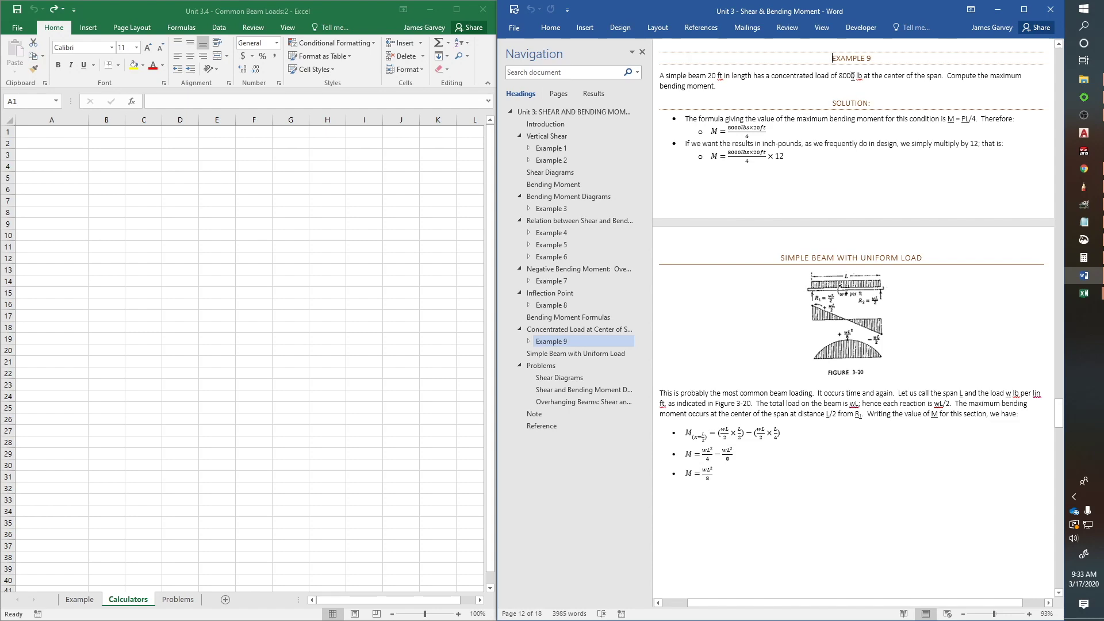
left_click(553, 429)
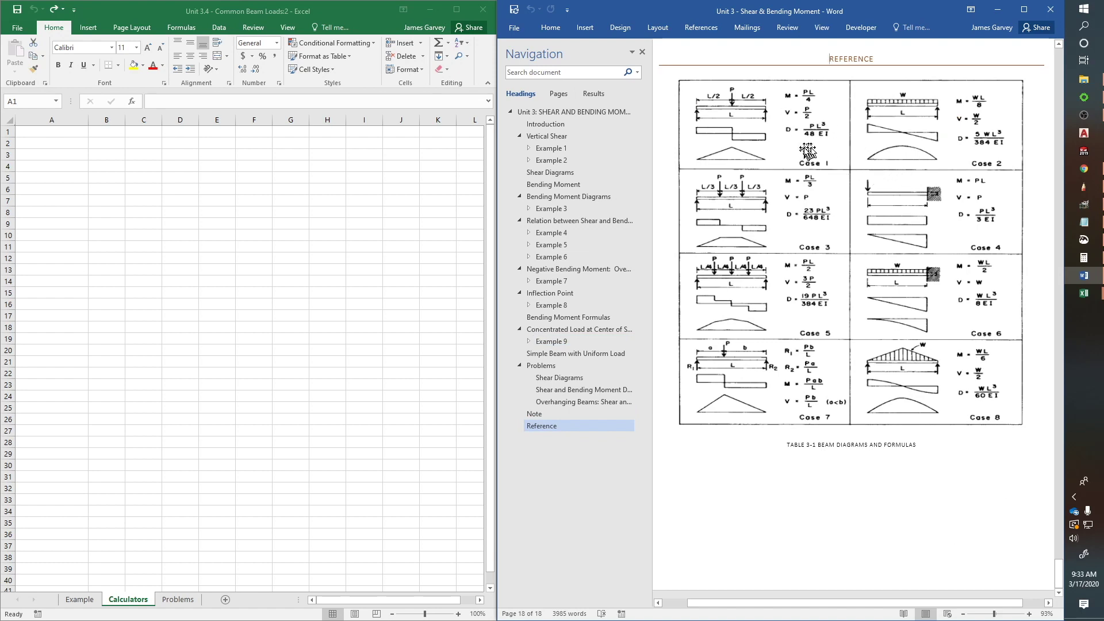
Enter the heading Input in A1 of the Calculators sheet and merge and center it across A1:B1
left_click(64, 133)
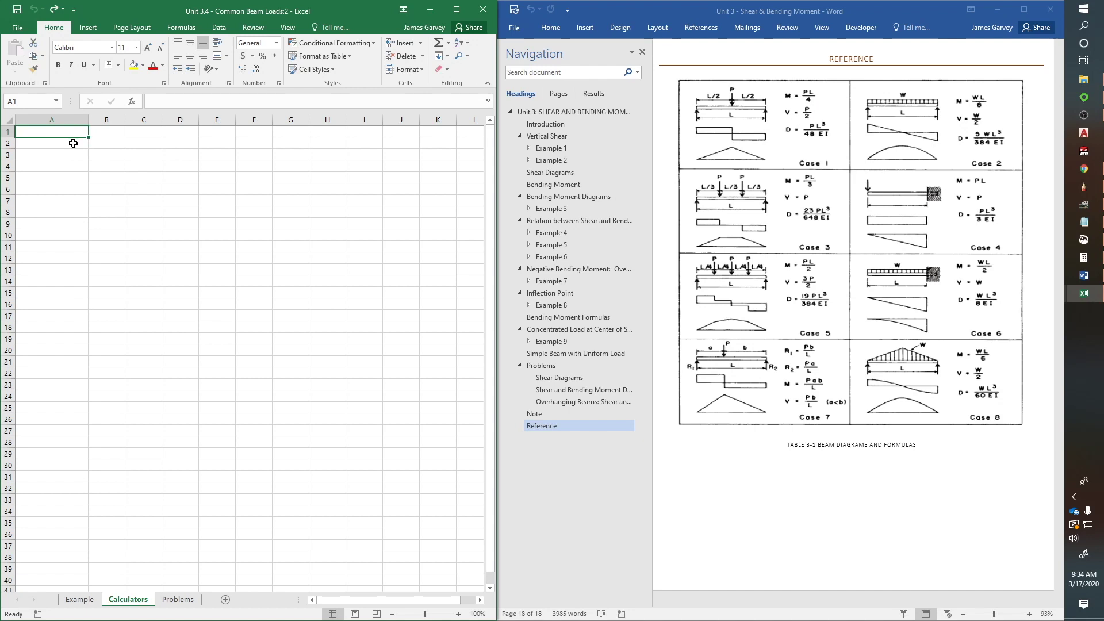
type("Input")
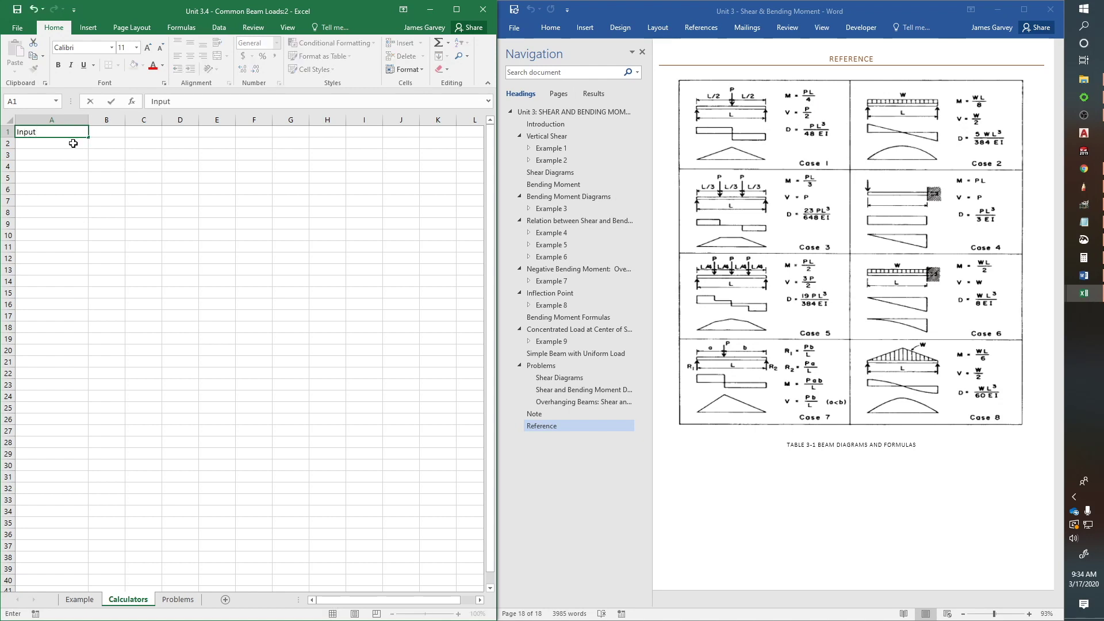
left_click_drag(102, 129, 26, 131)
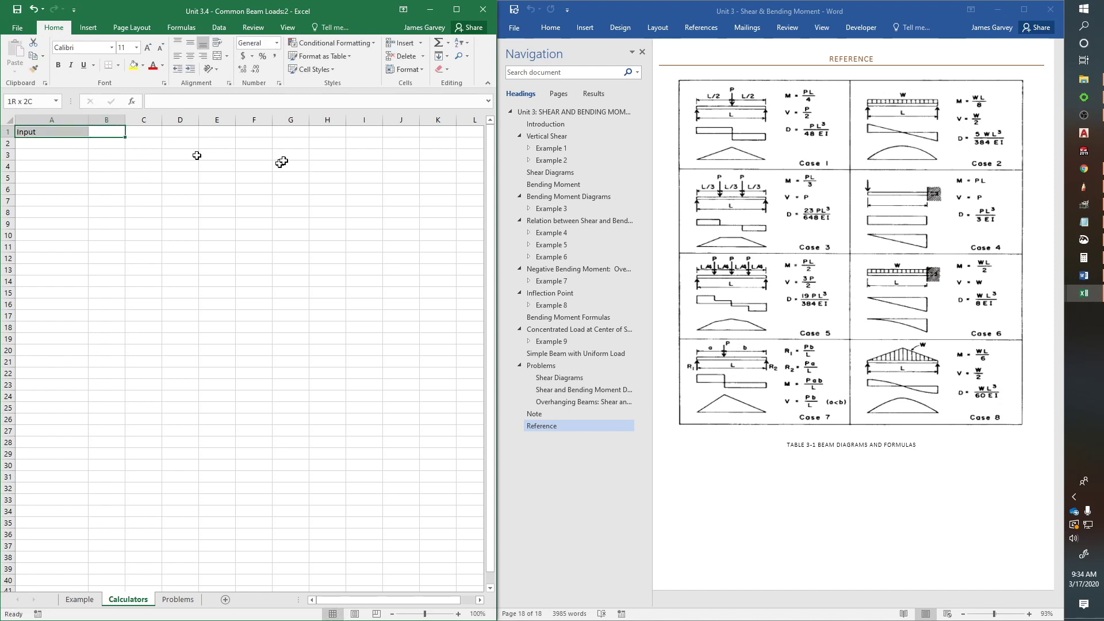
left_click(217, 61)
Label the input rows Length in A2 and Load in A3
left_click(54, 144)
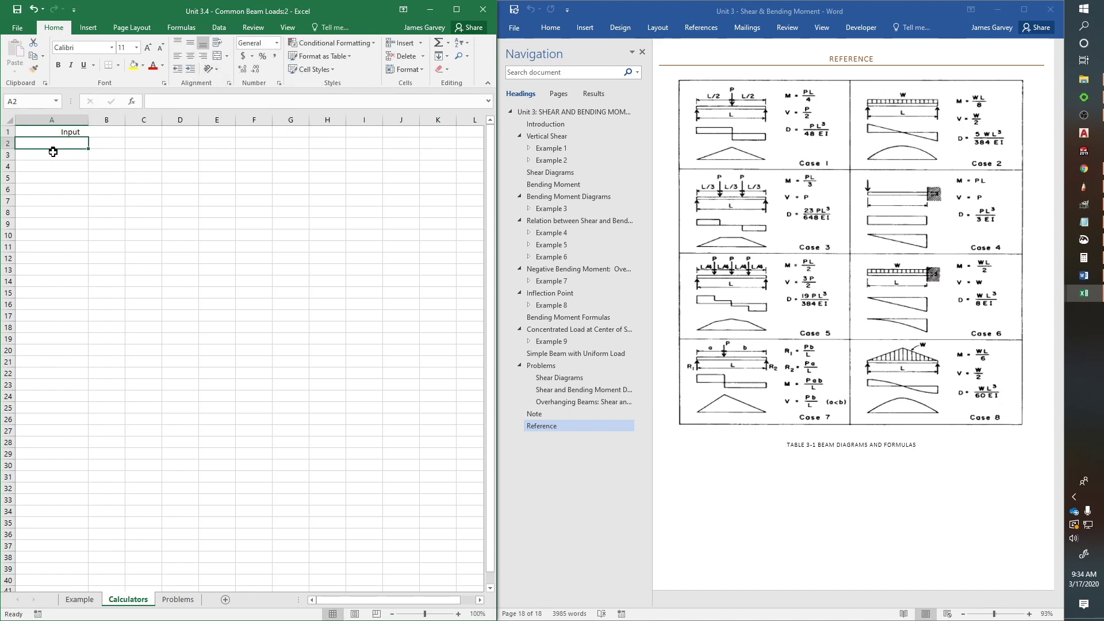
type("Length")
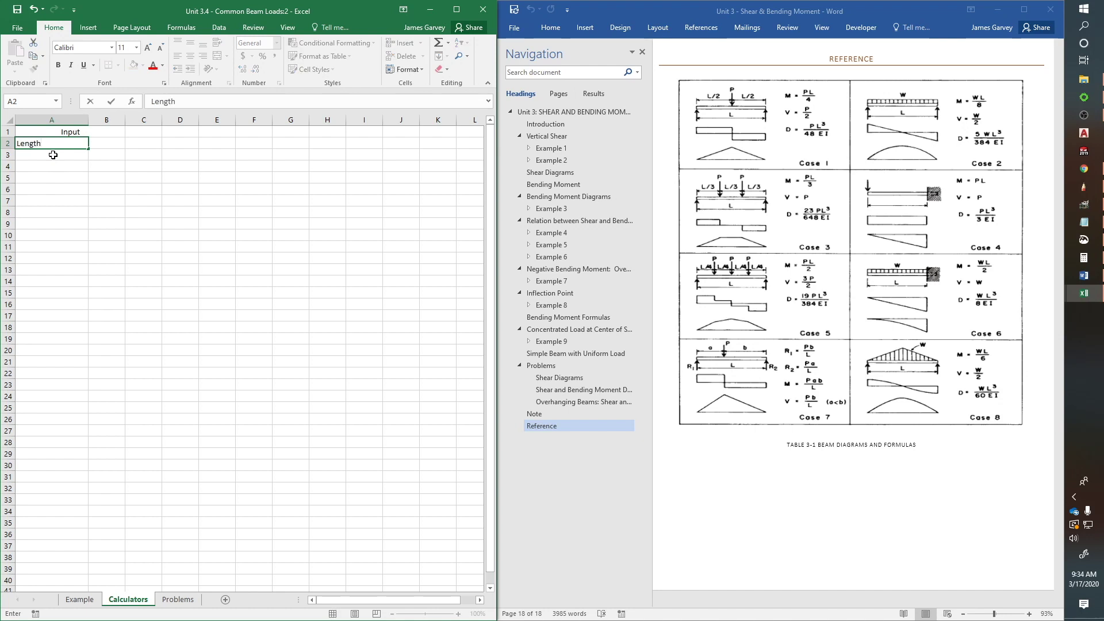
left_click(53, 155)
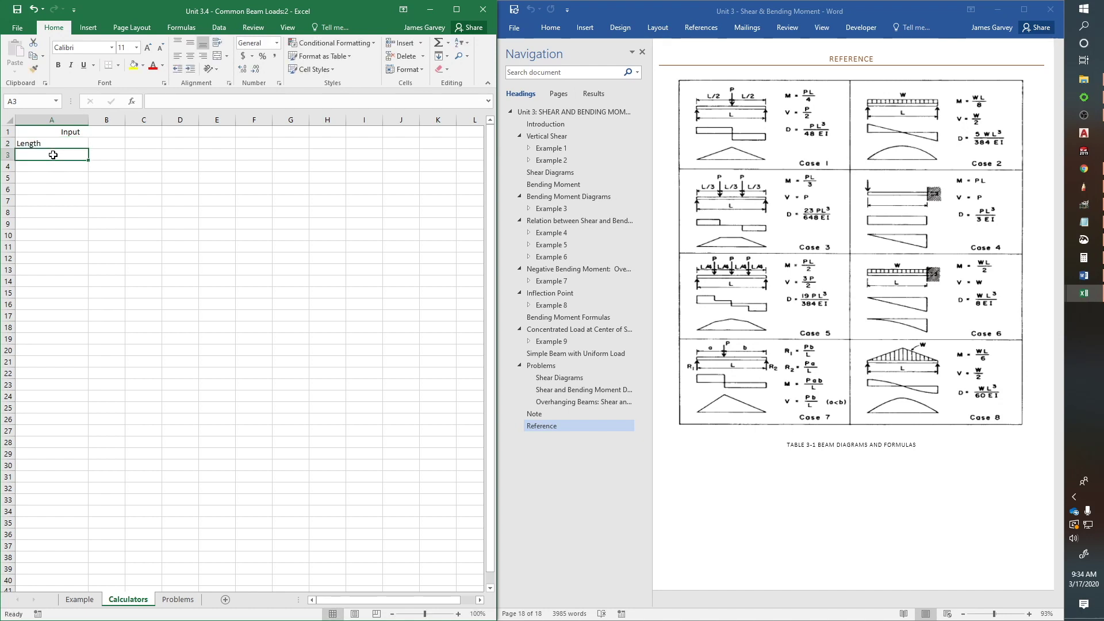
type("Load")
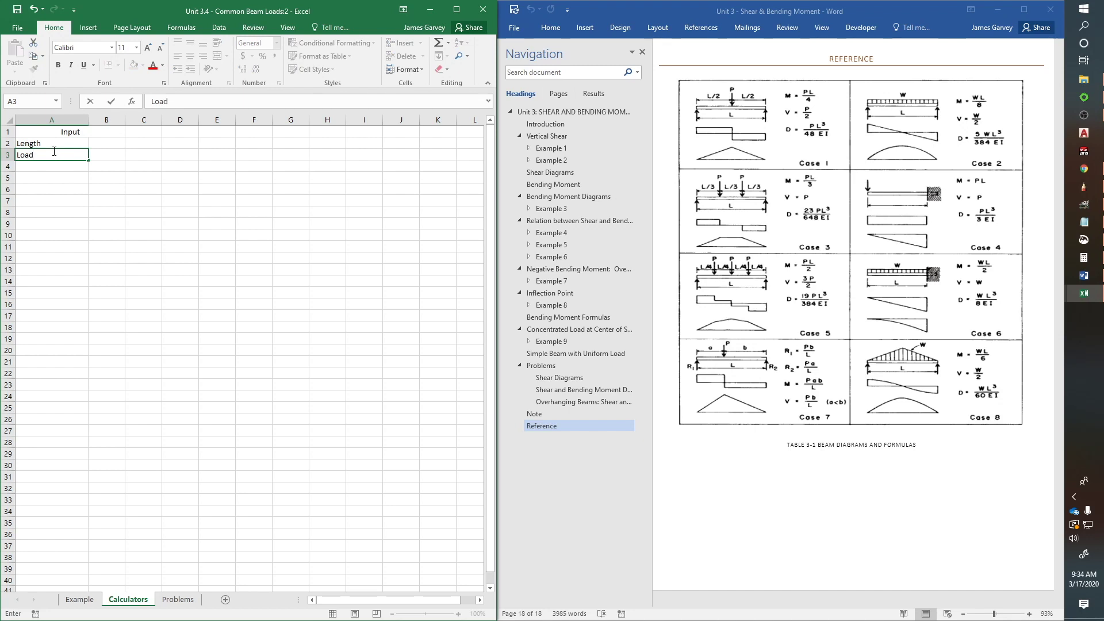
Look up Example 9 in the Word document and enter its values: 20 for Length in B2 and 8000 for Load in B3
left_click(112, 142)
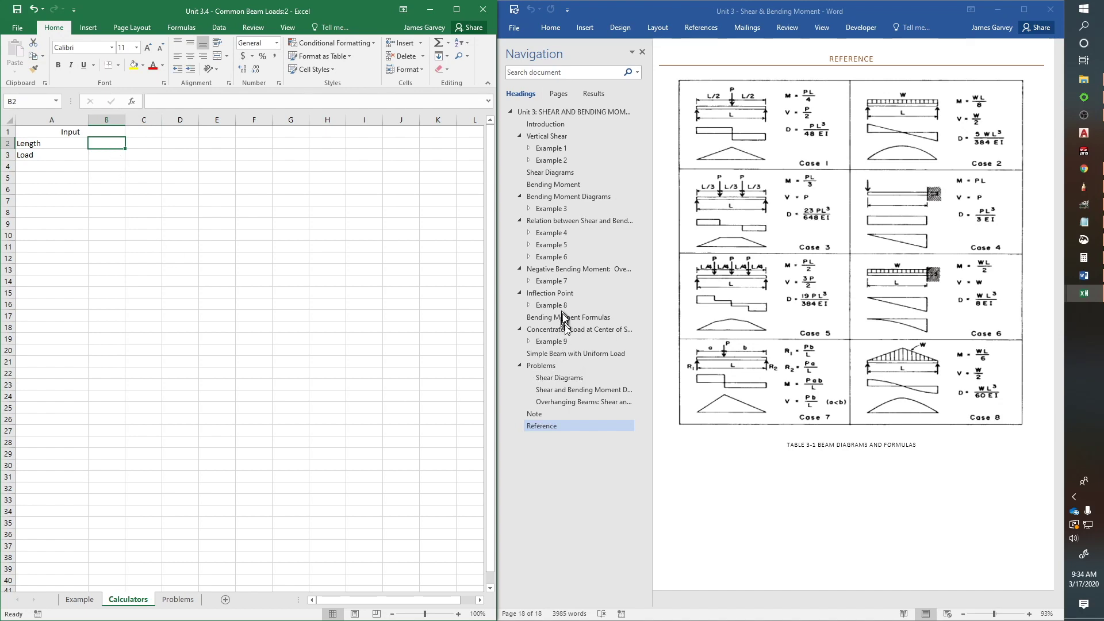
left_click(562, 342)
left_click(563, 343)
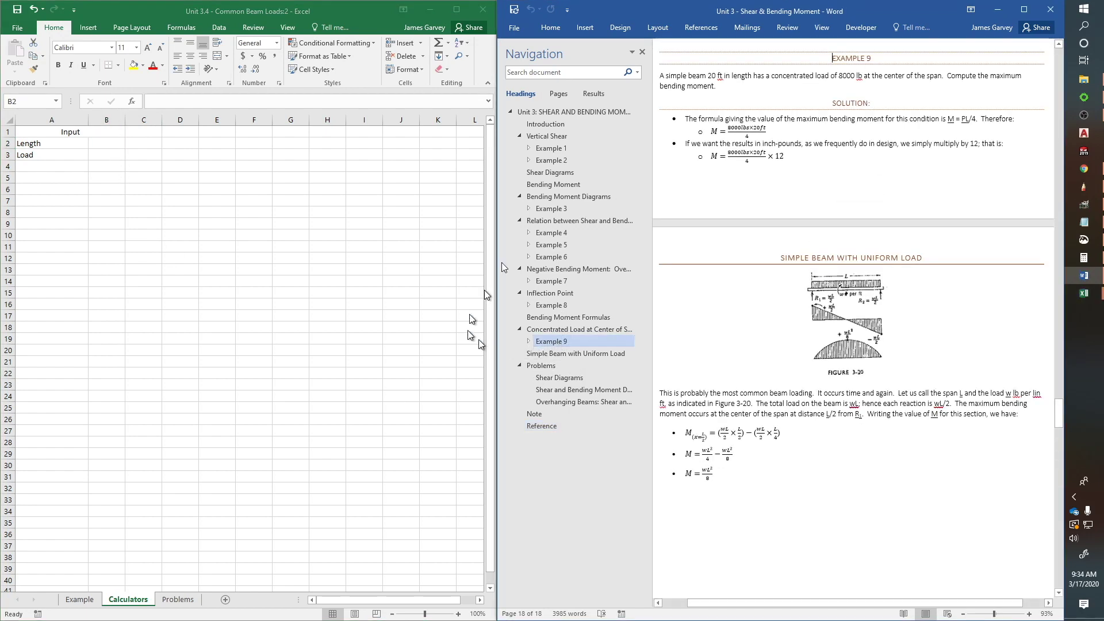
left_click(101, 142)
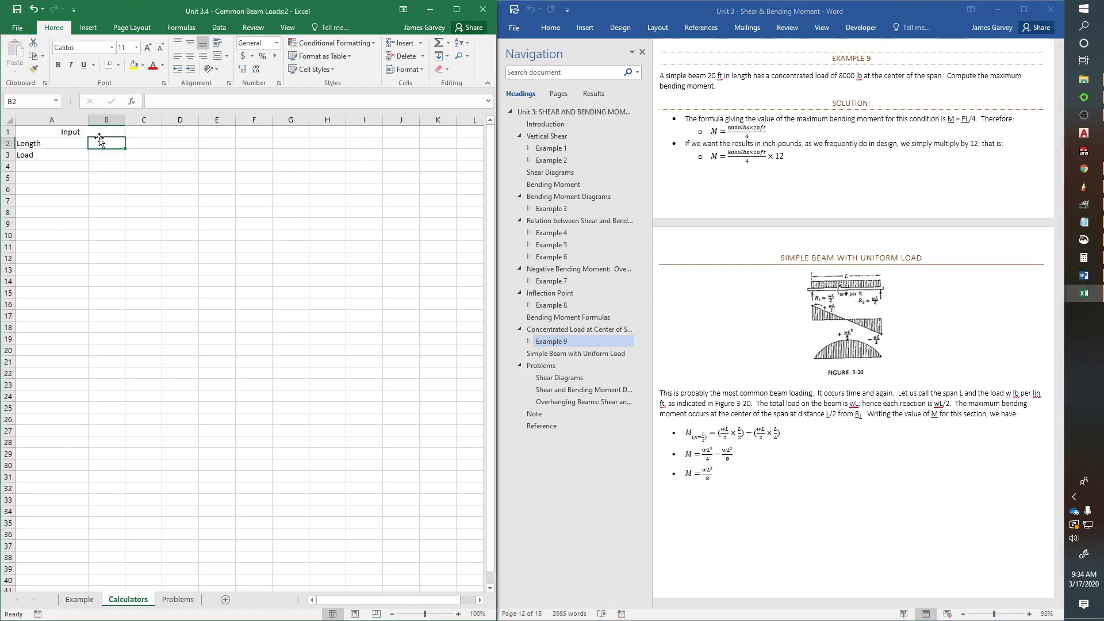
type("20")
key("Return")
type("80")
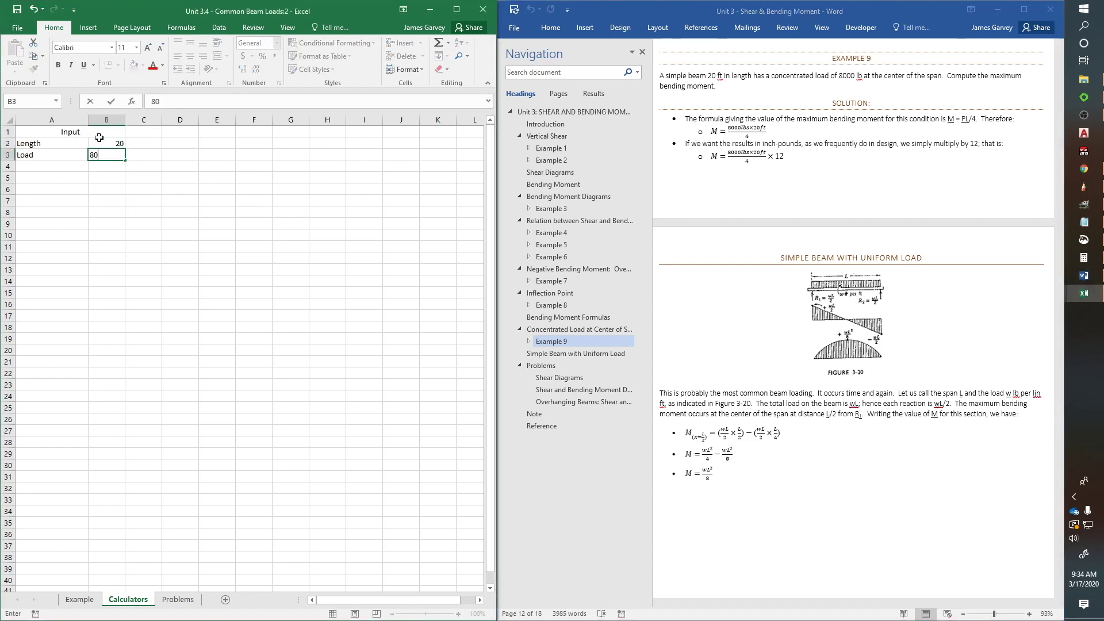
Format the Length value in B2 with the custom number format #,##0 "ft"
left_click(109, 145)
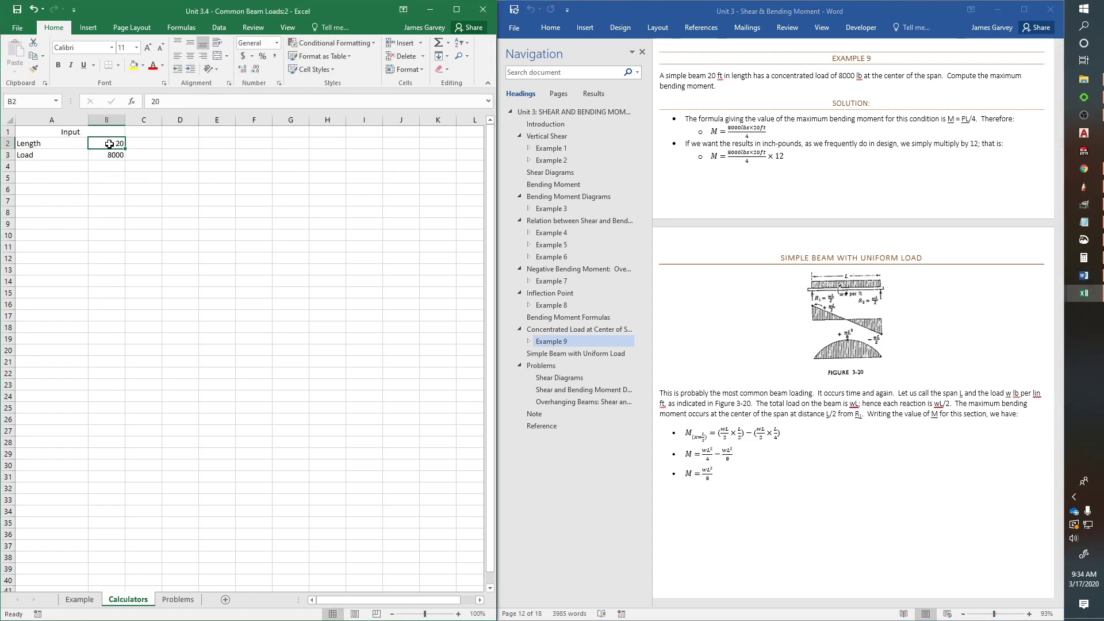
right_click(110, 145)
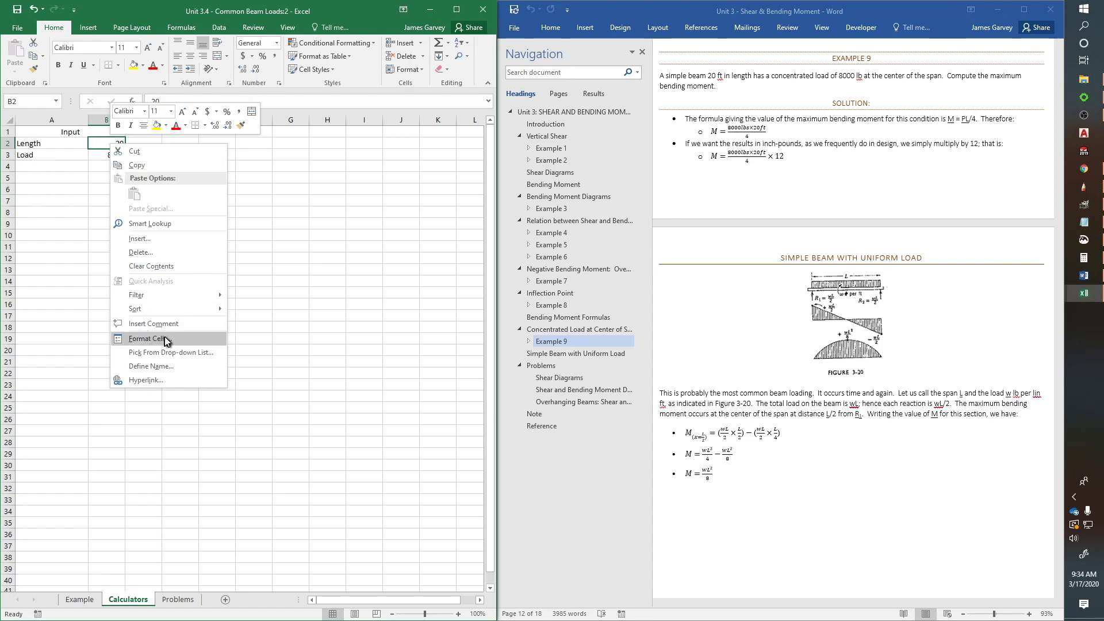
left_click(148, 339)
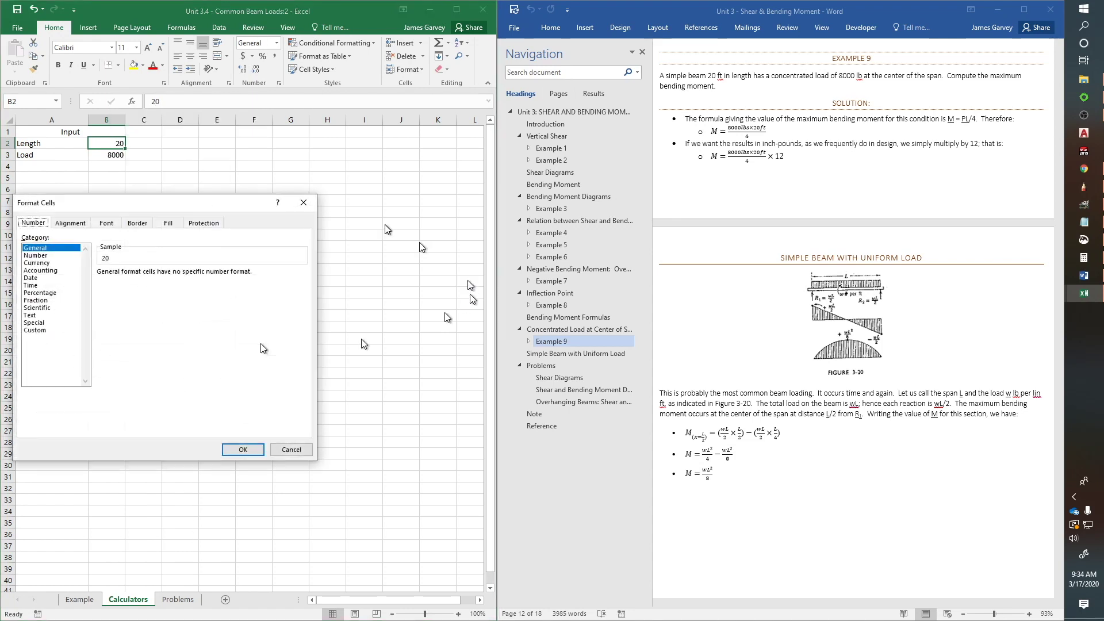
left_click(41, 330)
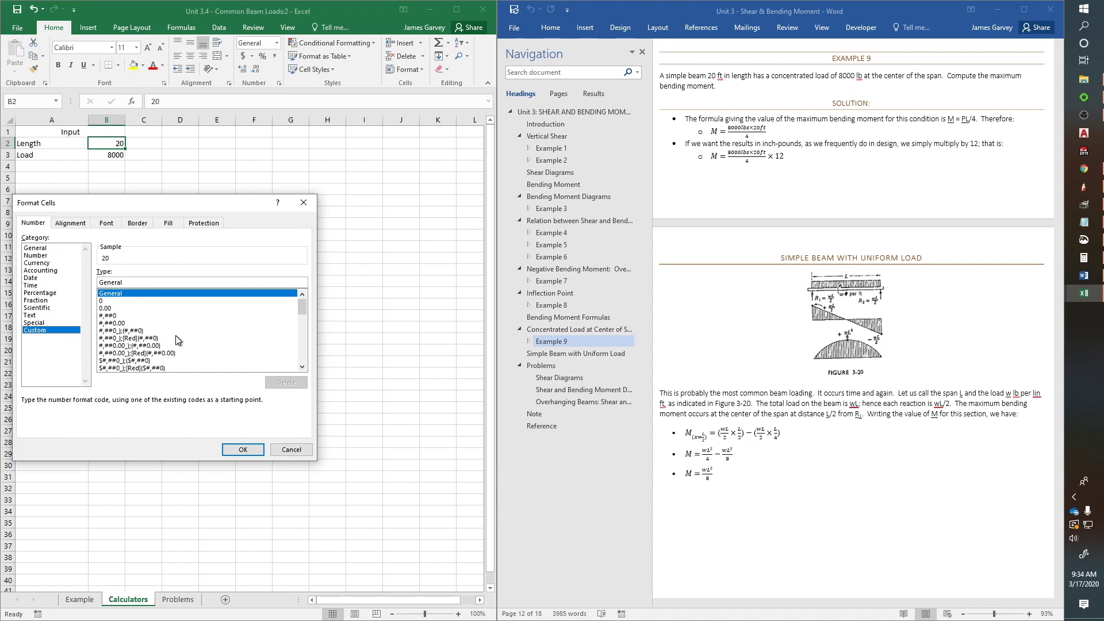
left_click_drag(302, 306, 299, 357)
left_click(113, 338)
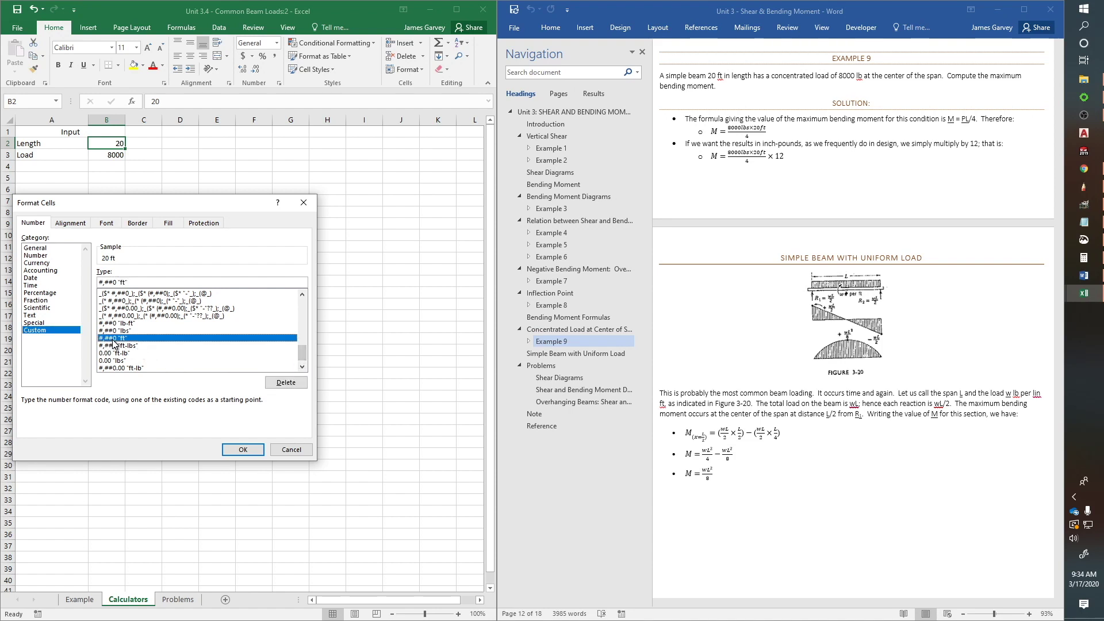
left_click(240, 449)
Format the Load value in B3 with the custom number format #,##0 "lbs"
left_click(112, 155)
right_click(112, 155)
left_click(147, 360)
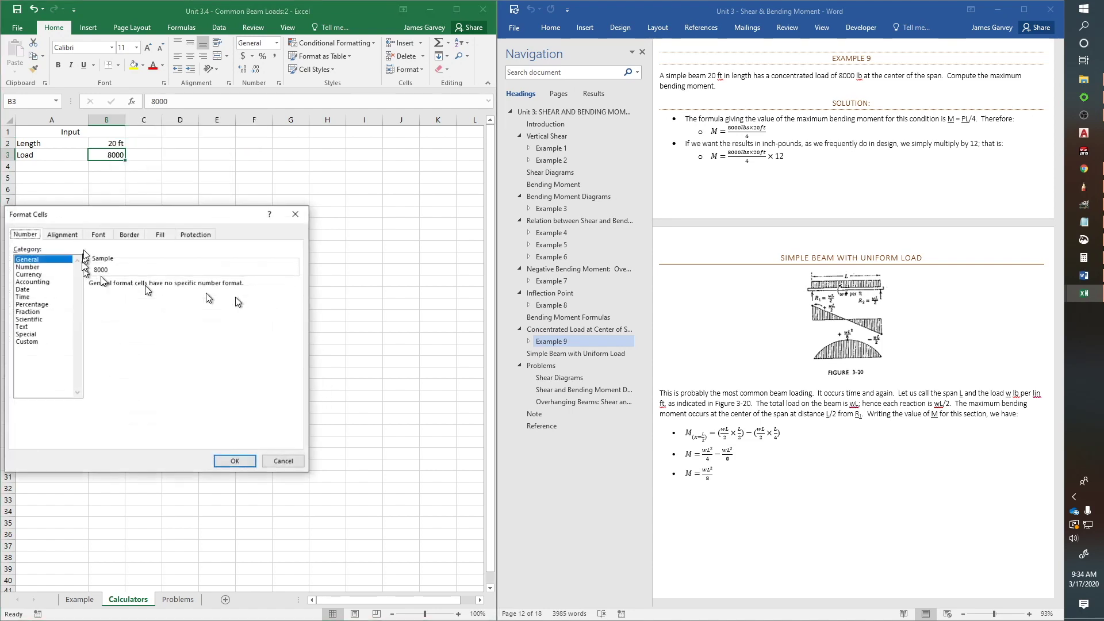
left_click(27, 341)
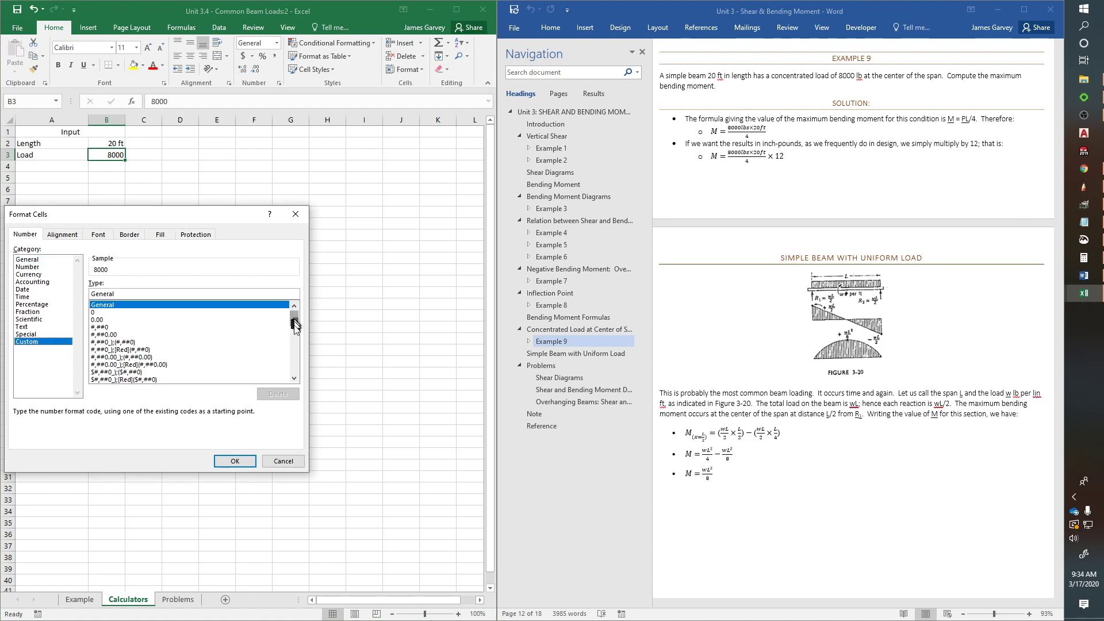
left_click_drag(294, 318, 294, 368)
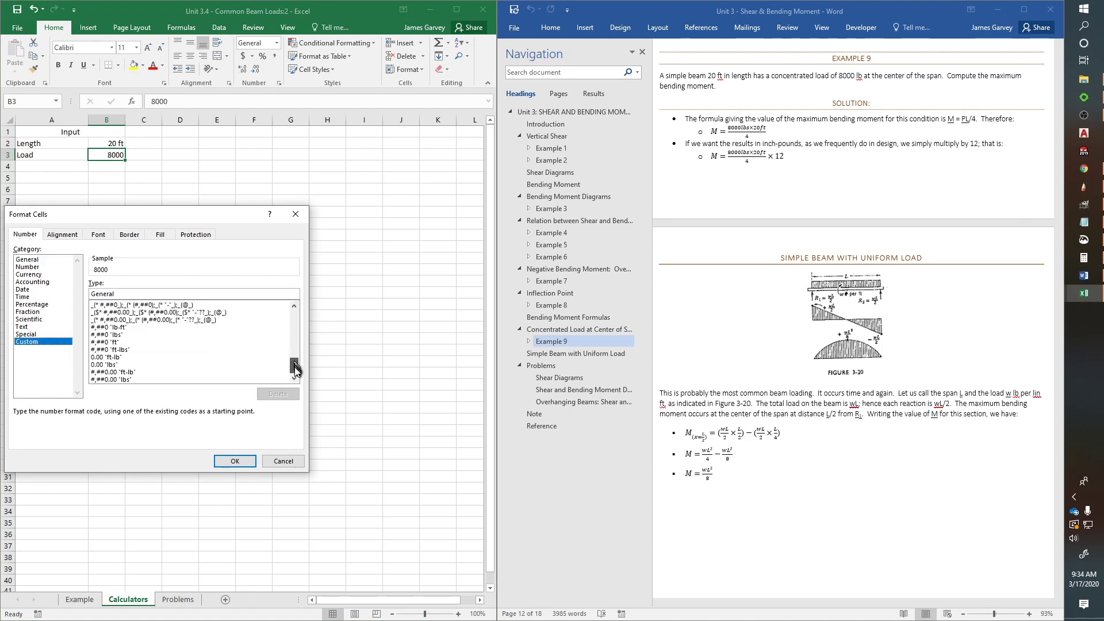
left_click(138, 380)
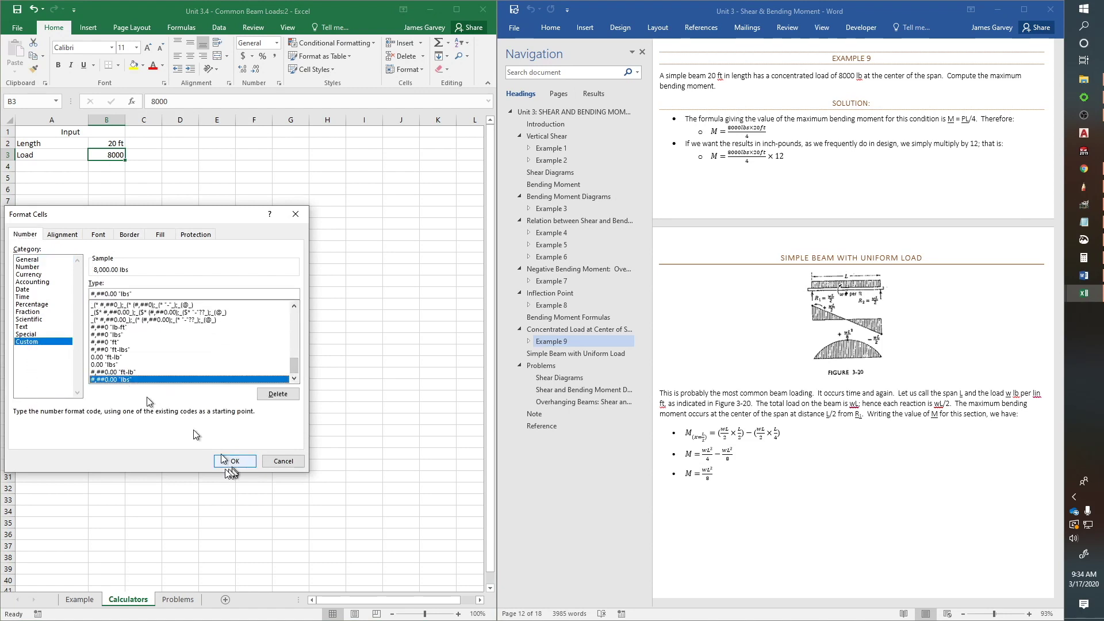
left_click(112, 334)
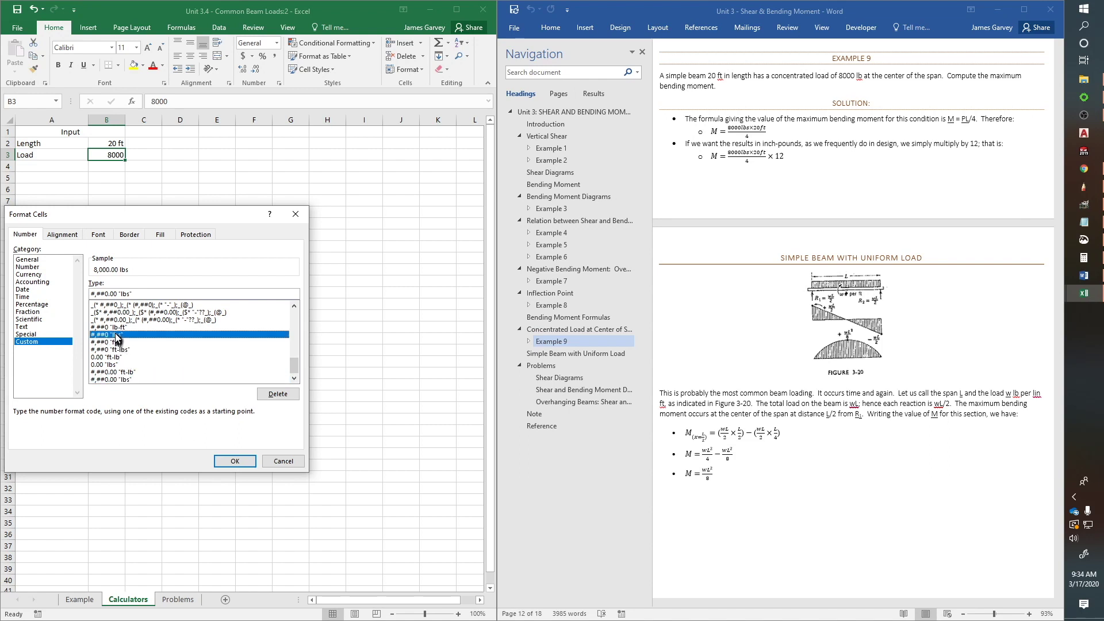
left_click(234, 461)
Enter the heading Output in A4 and merge and center it across A4:B4
left_click(53, 166)
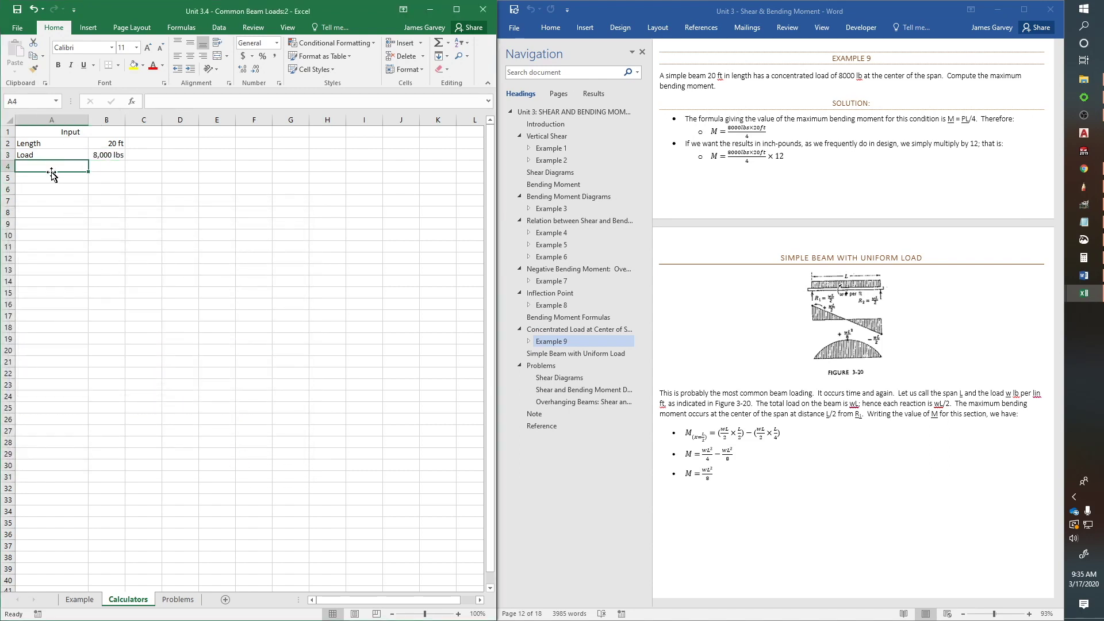
type("Outp")
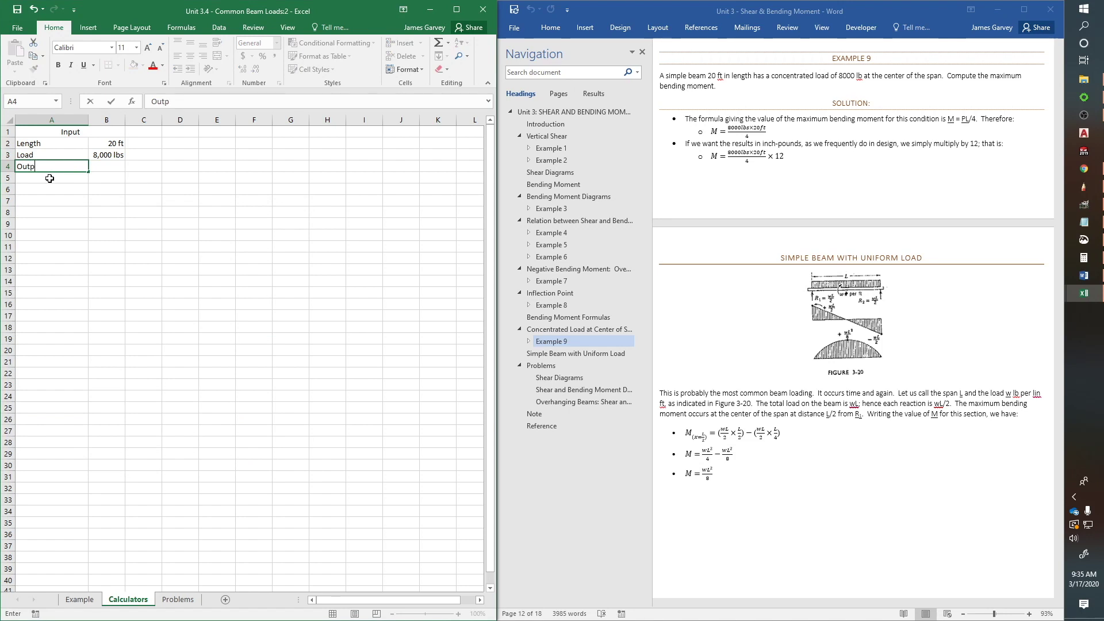
type("ut")
left_click(96, 171, "shift")
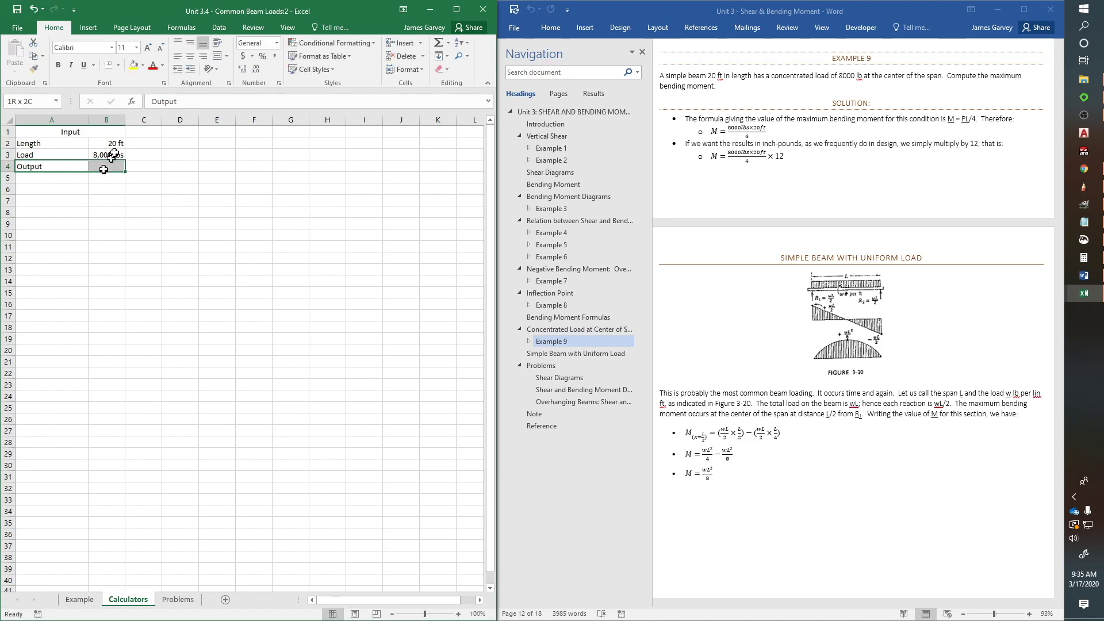
left_click(218, 56)
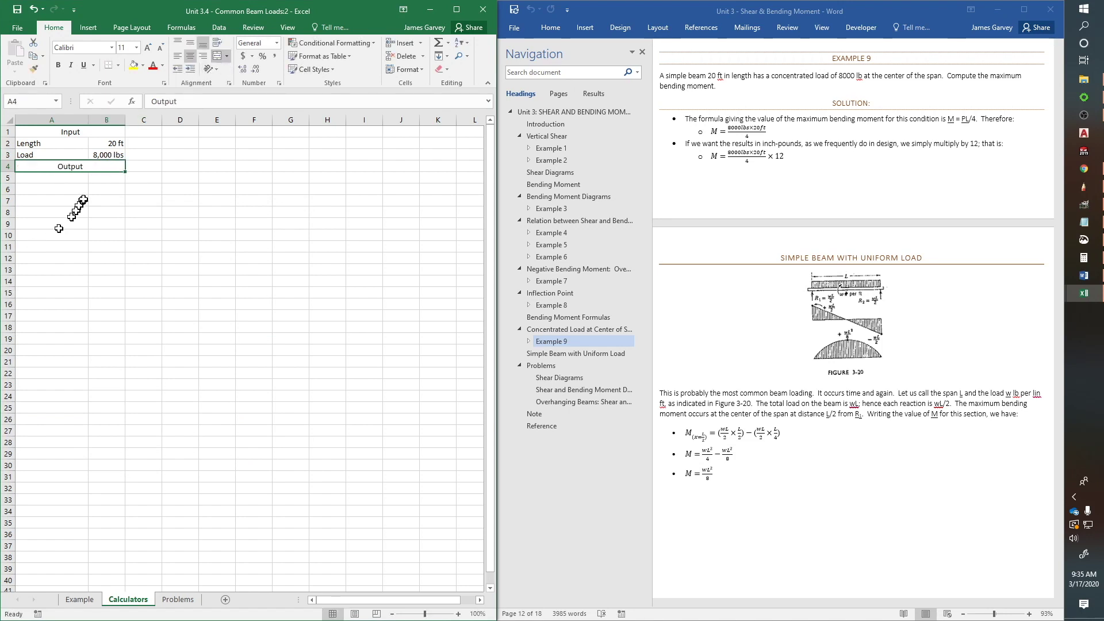
Label the output rows M in A5 and V in A6
left_click(61, 177)
type("M")
key("Return")
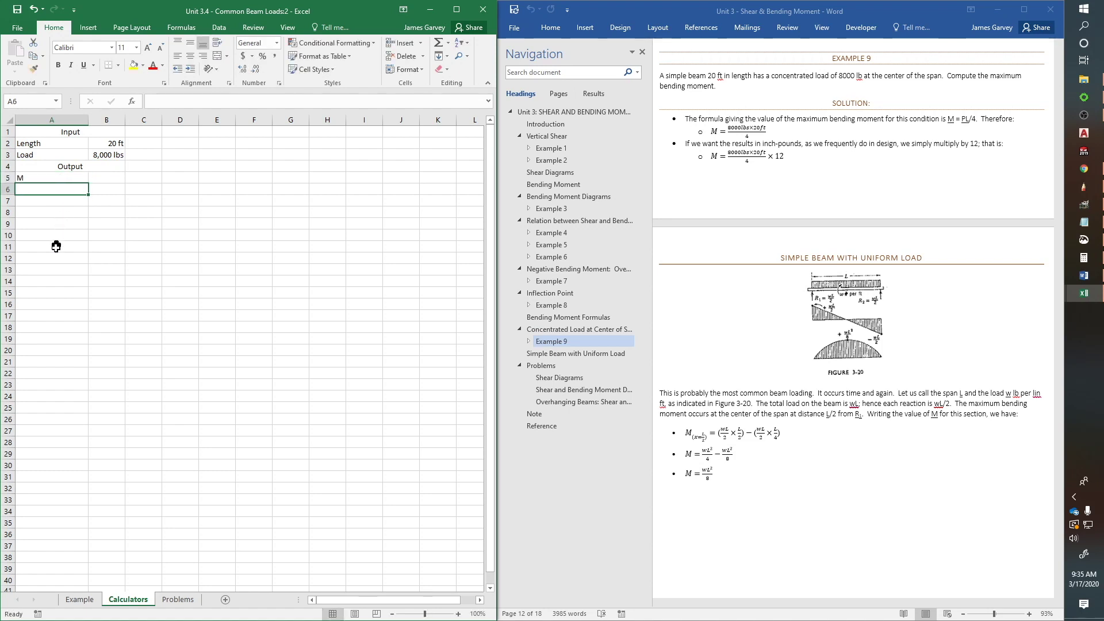
type("V")
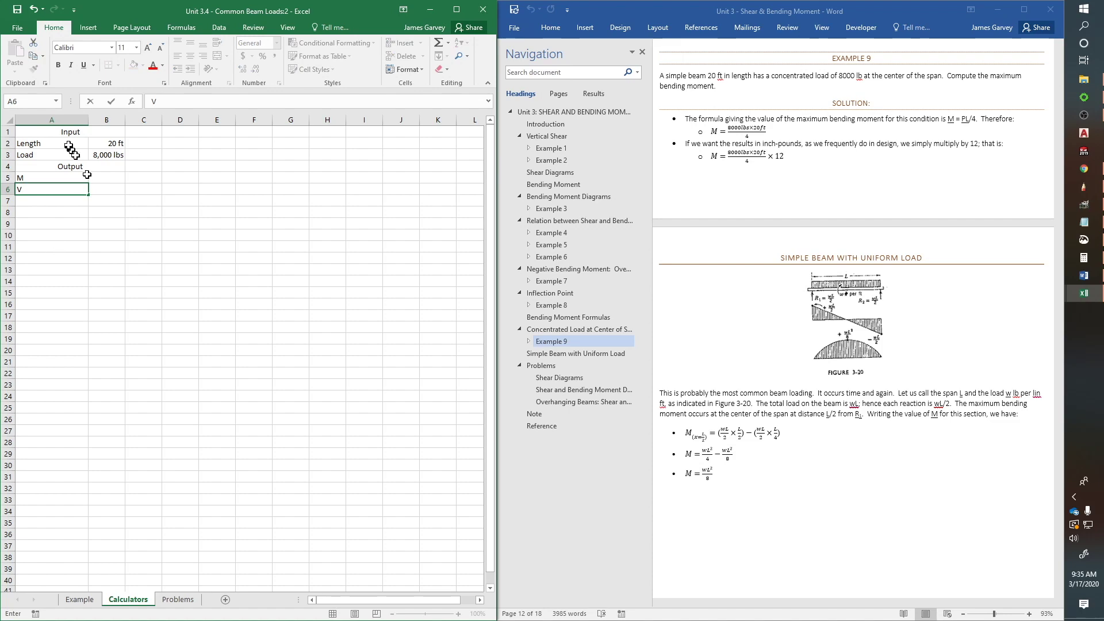
Enter the Case 1 moment formula =B3*B2/4 from the Reference table in B5 beside M
left_click(106, 177)
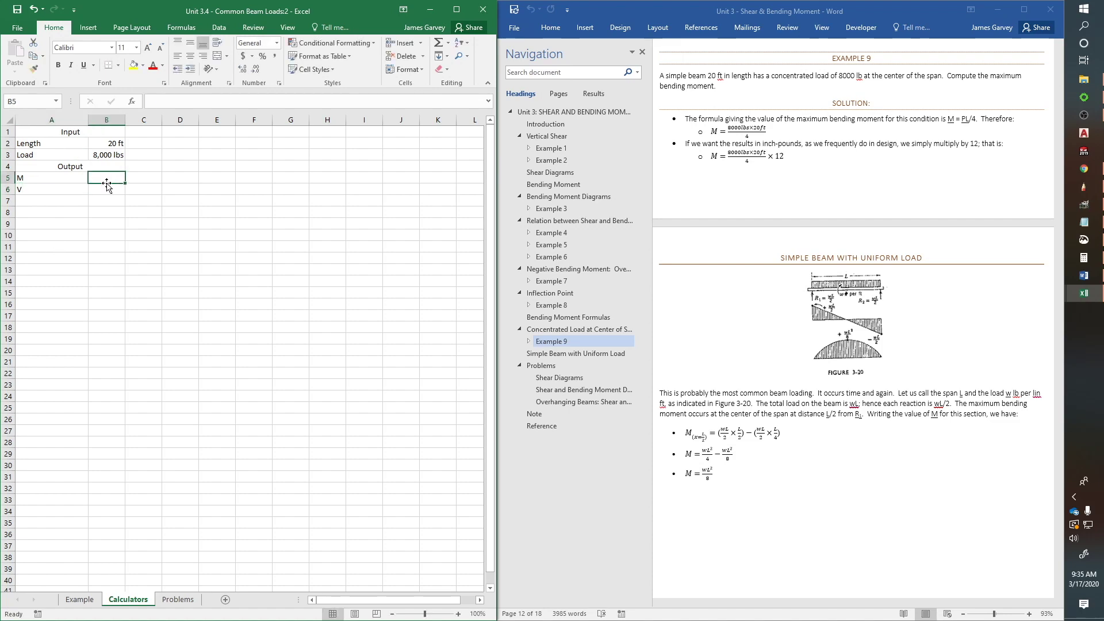
left_click(541, 426)
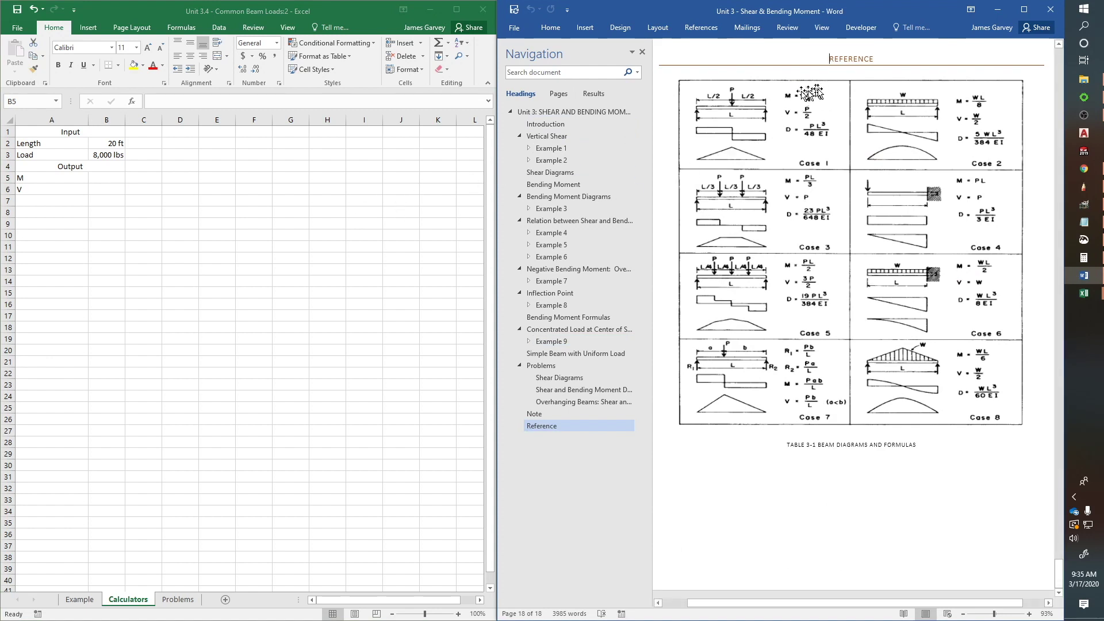
left_click(113, 177)
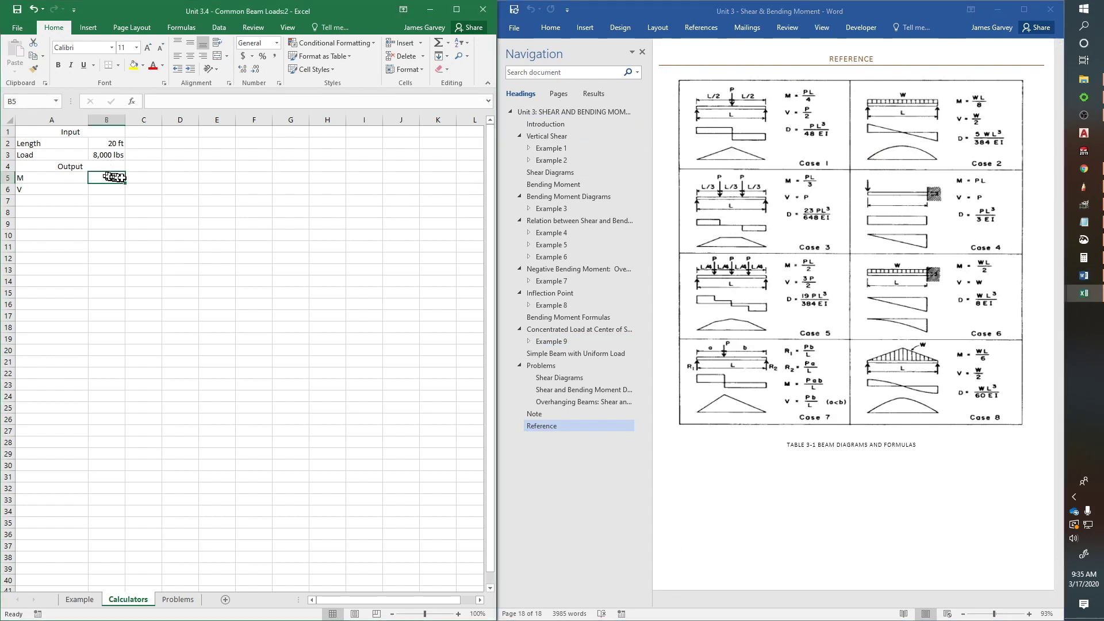
type("=")
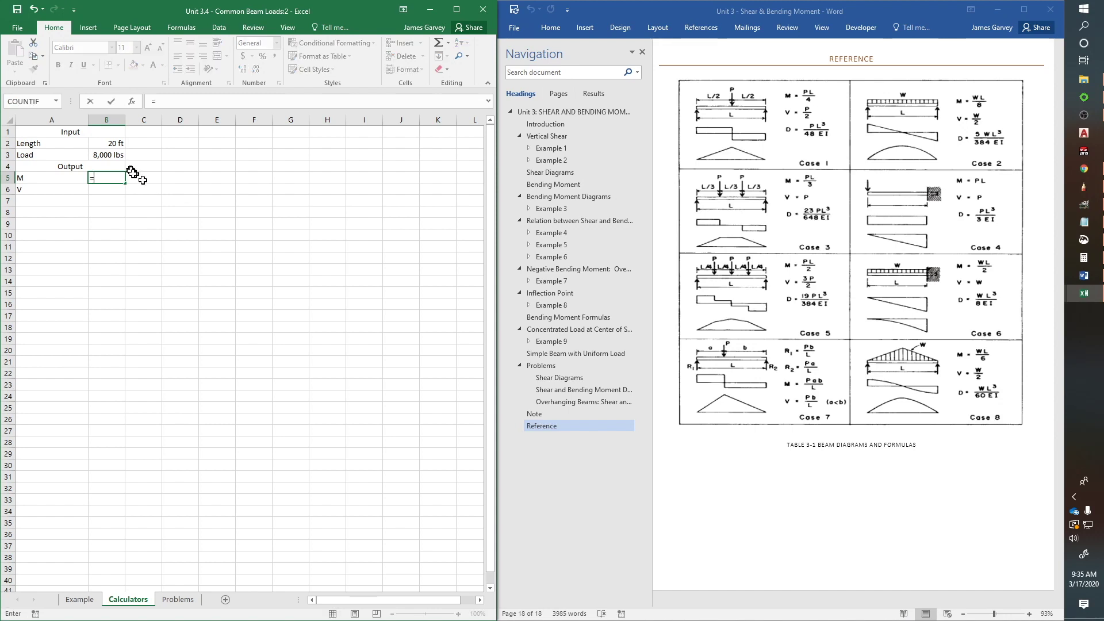
left_click(118, 155)
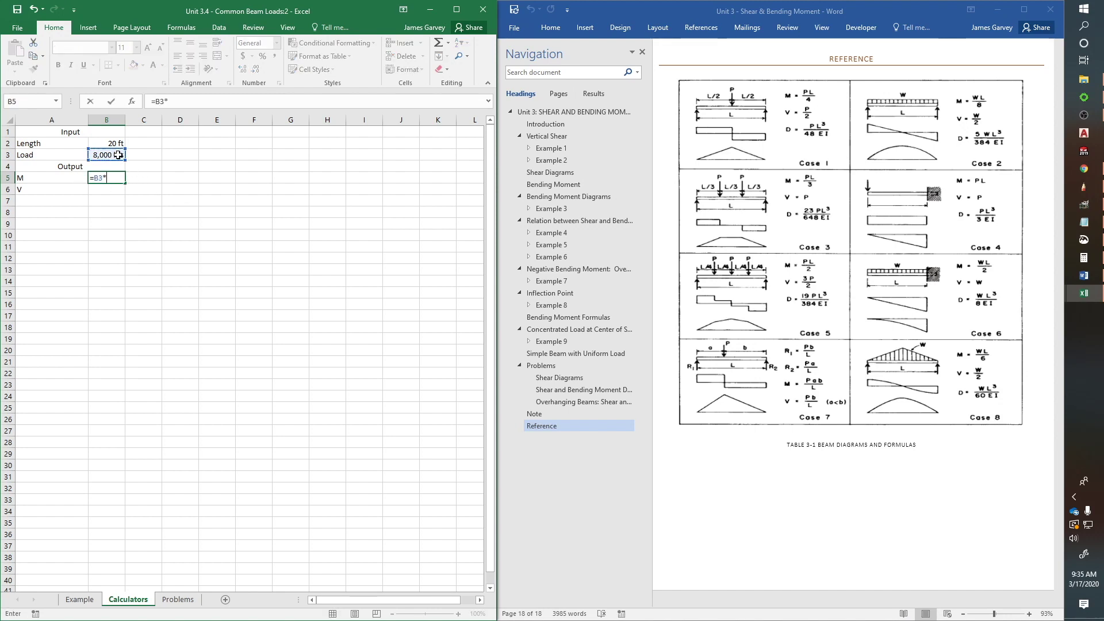
left_click(111, 143)
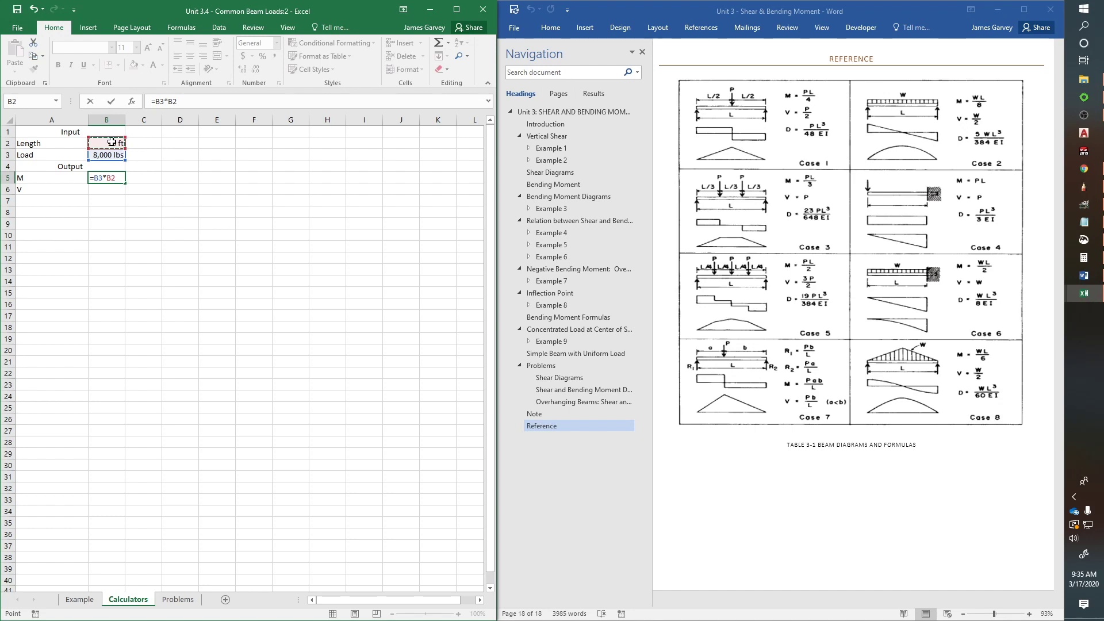
type("/4")
key("Return")
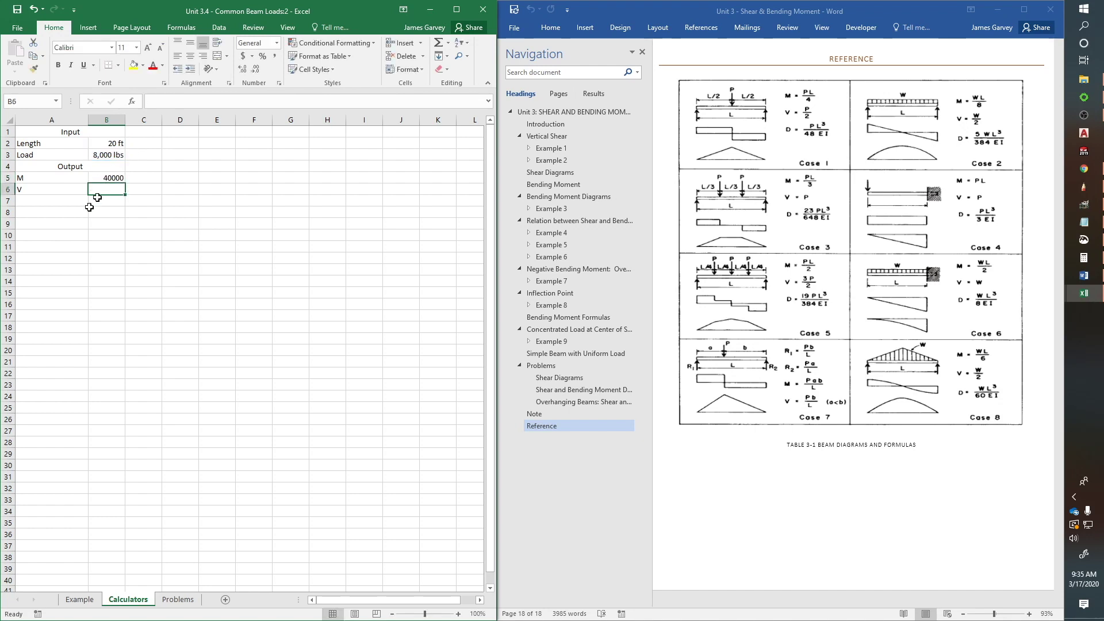
Format the M value in B5 with the custom number format #,##0.00 "ft-lb"
right_click(107, 178)
left_click(150, 371)
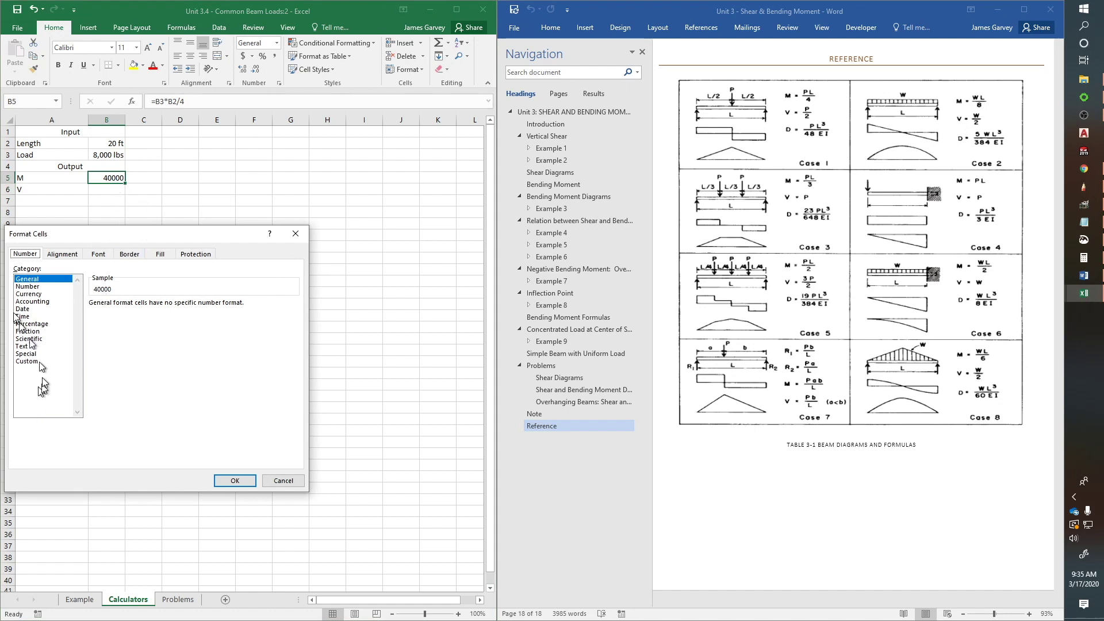
left_click(27, 361)
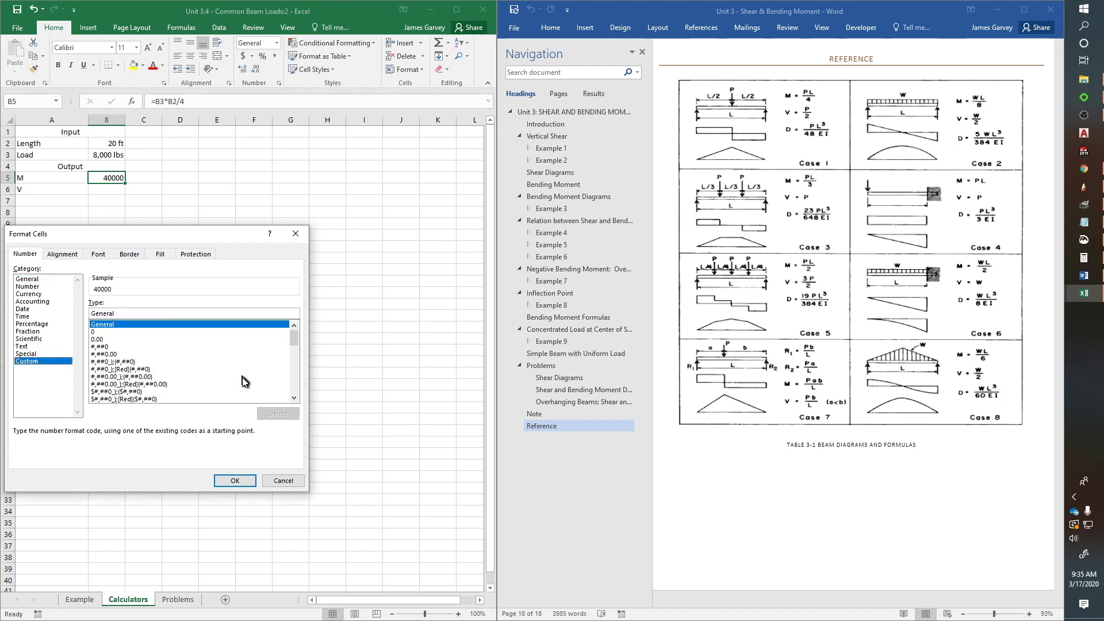
left_click(287, 340)
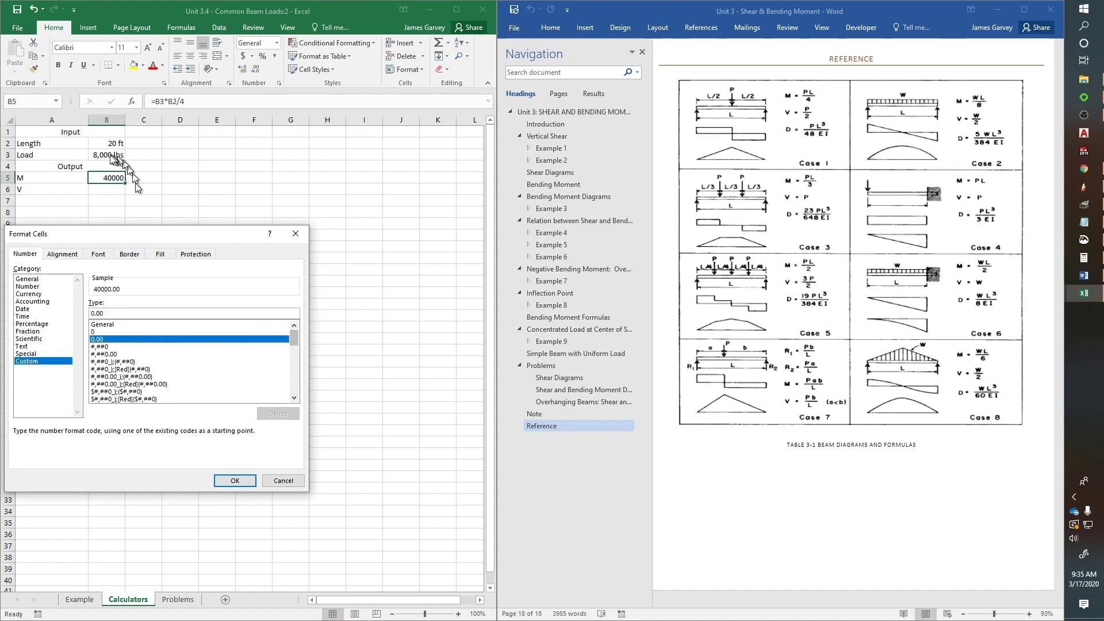
left_click_drag(302, 344, 298, 384)
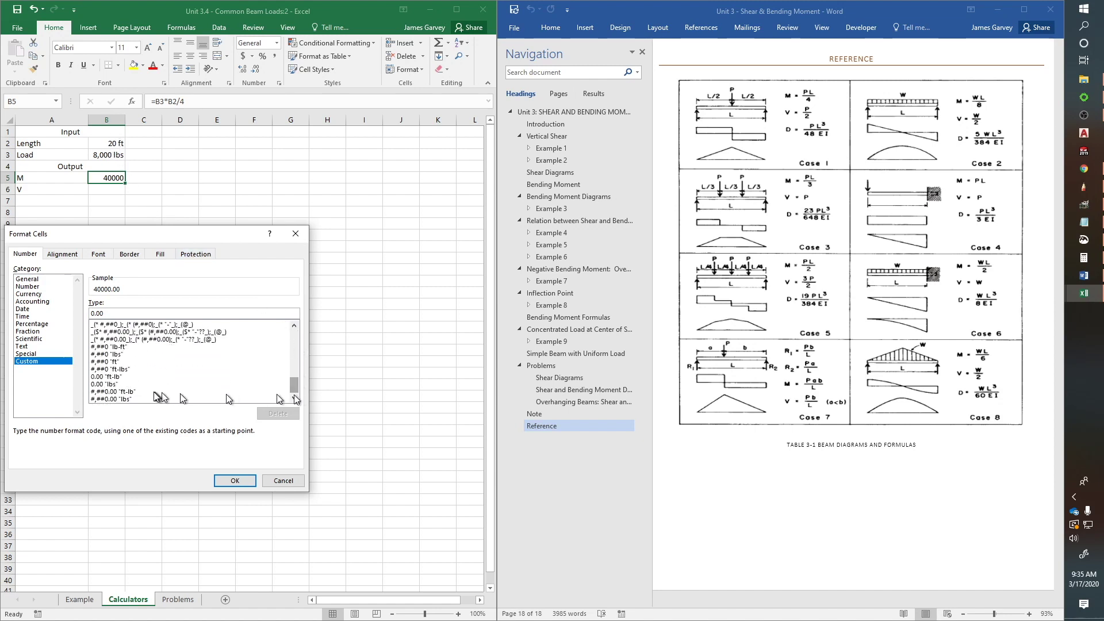
left_click(135, 391)
left_click(235, 480)
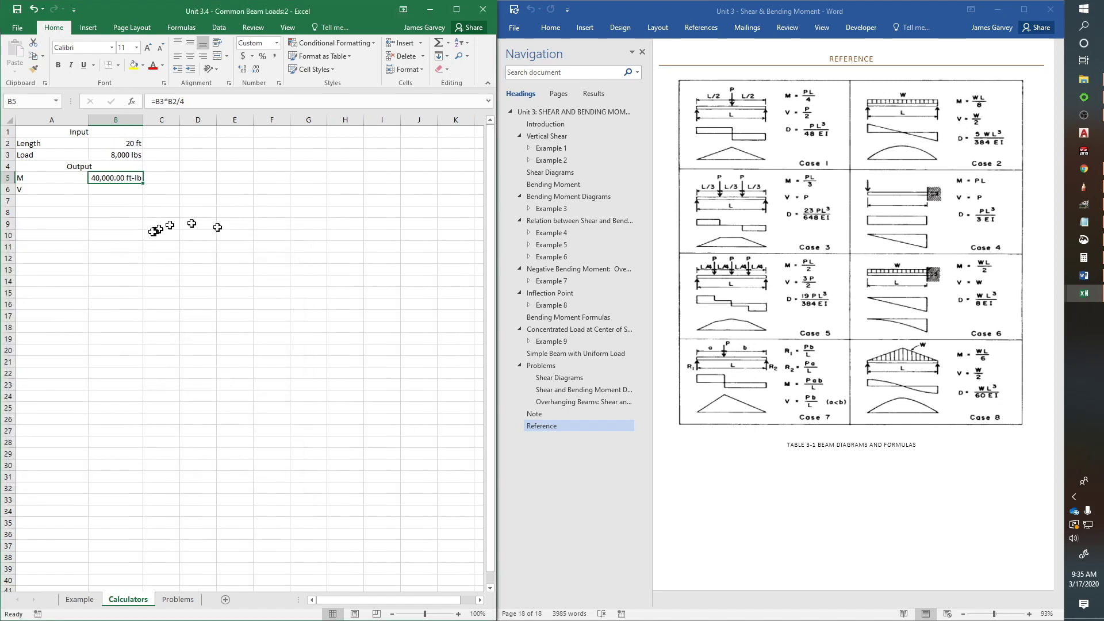
Enter the Case 1 shear formula =B3/2 in B6 beside V
left_click(132, 193)
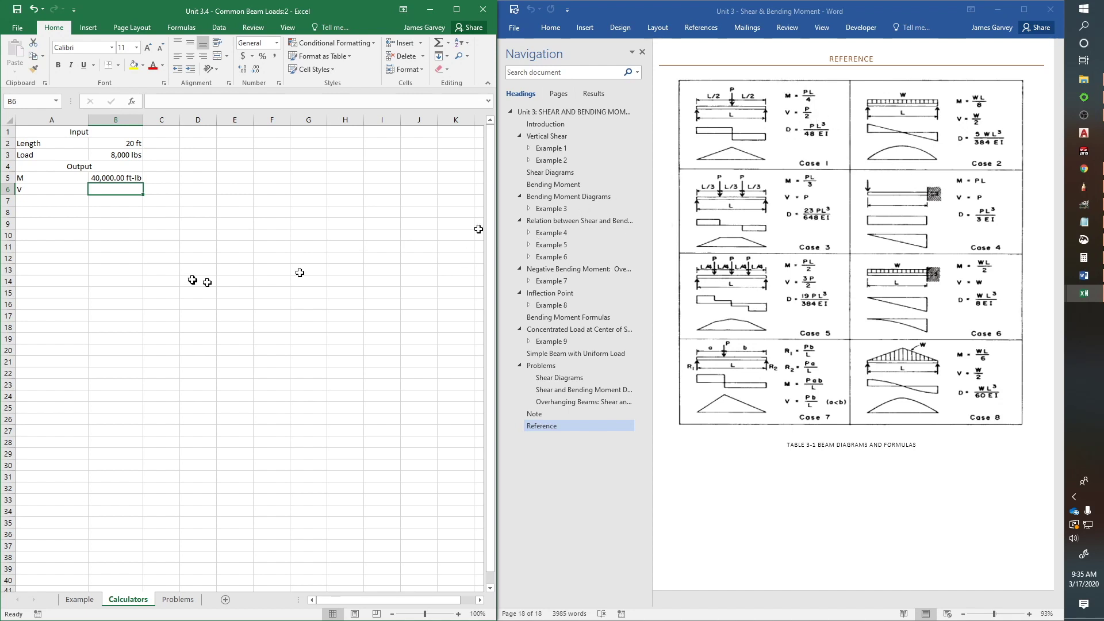
type("=")
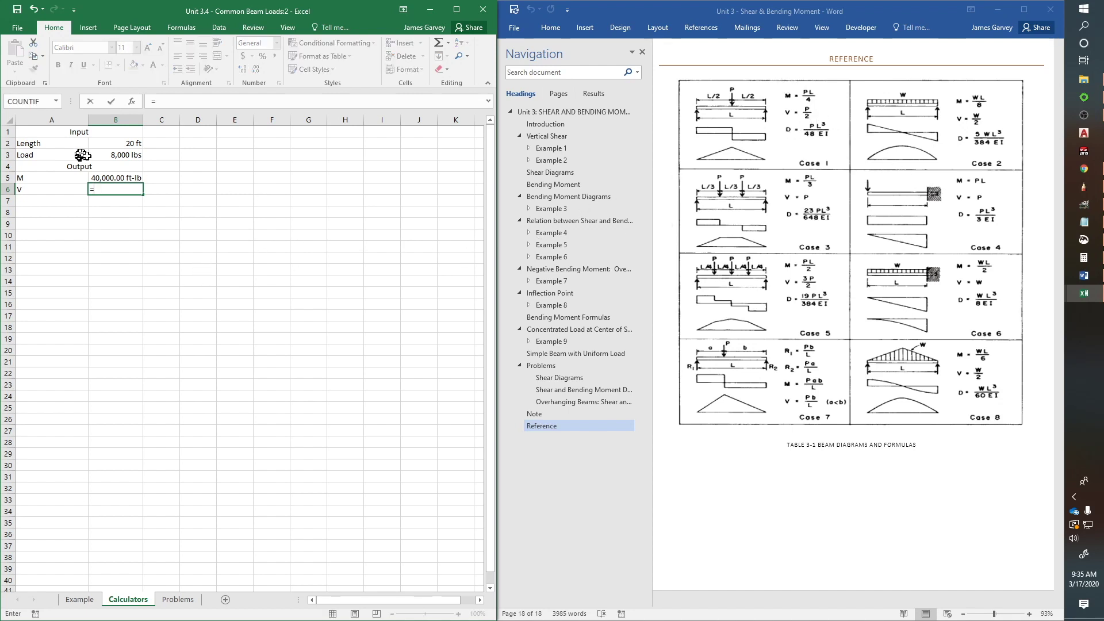
left_click(112, 156)
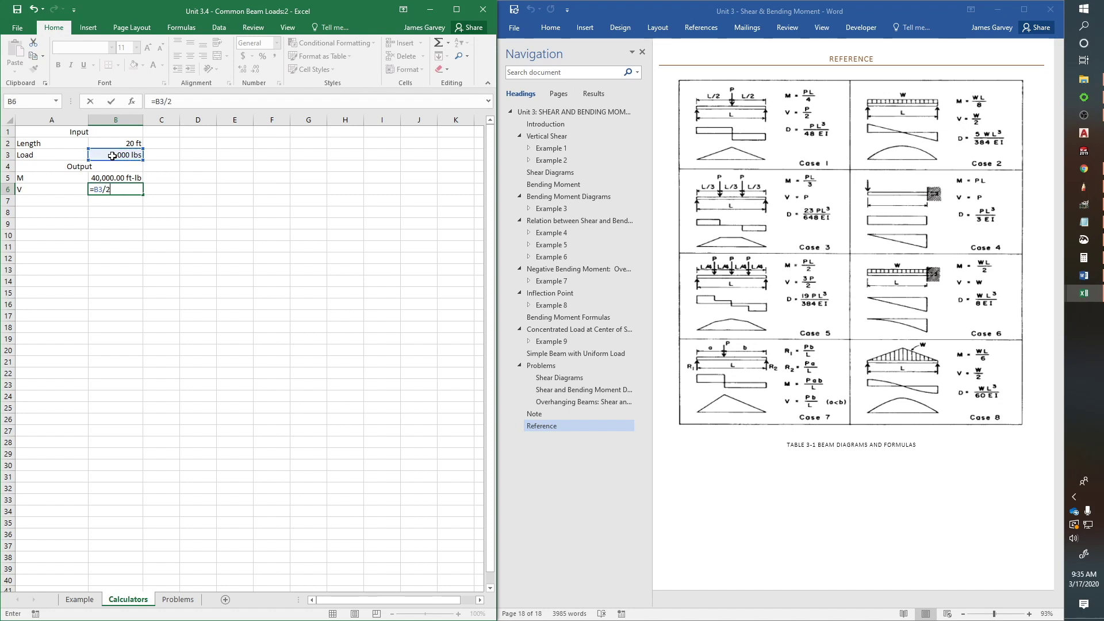
key("Return")
Format the V value in B6 with the custom number format #,##0.00 "lbs"
right_click(112, 190)
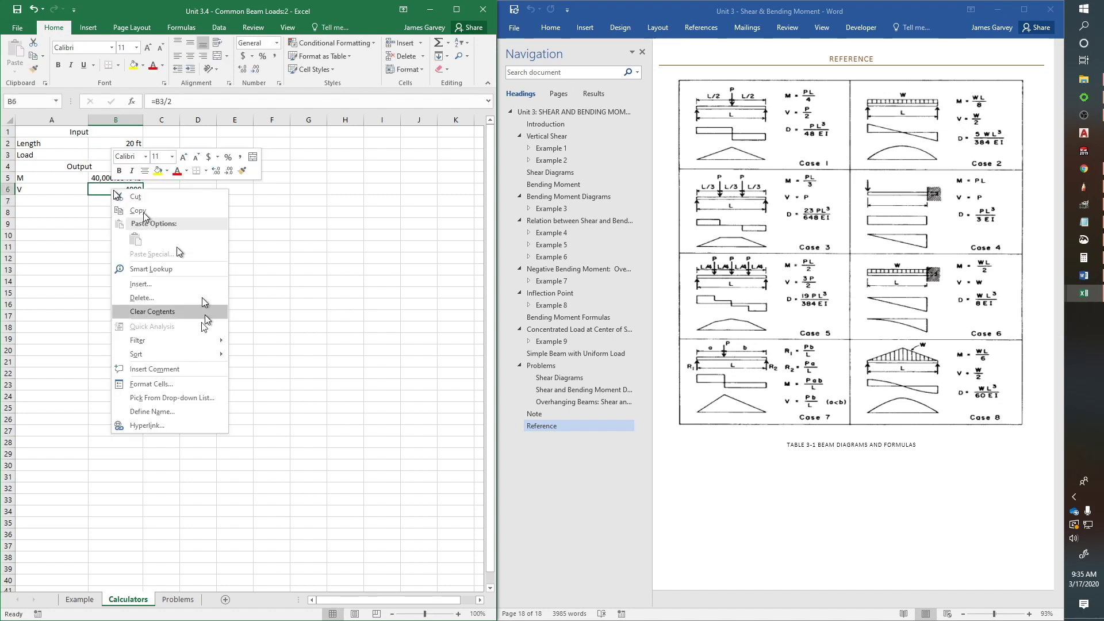
left_click(152, 385)
left_click(30, 377)
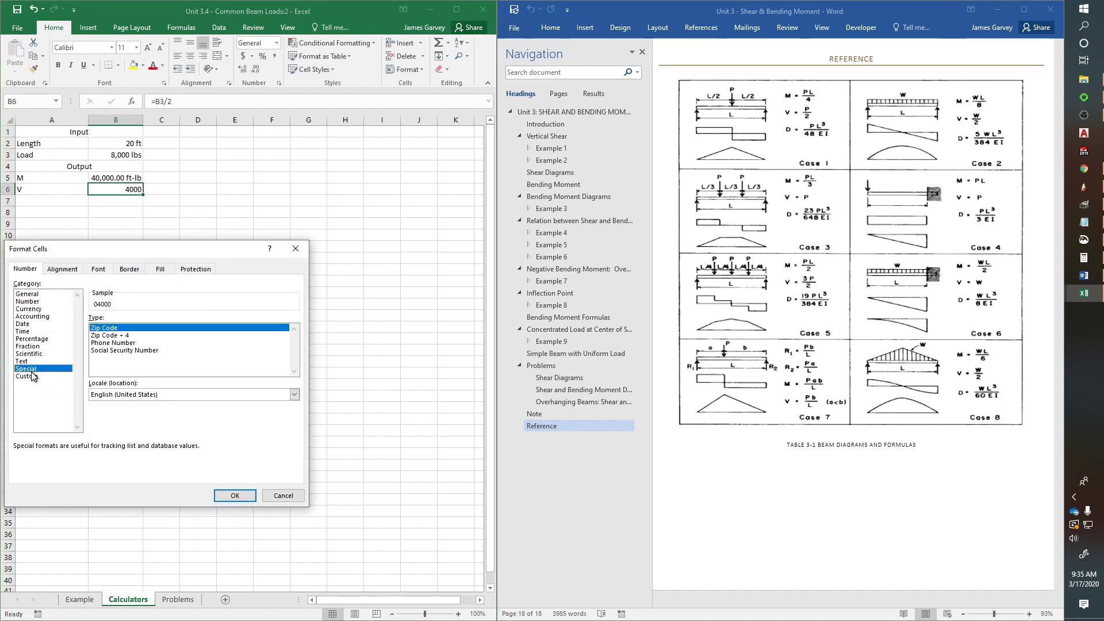
left_click_drag(294, 353, 294, 400)
left_click(123, 414)
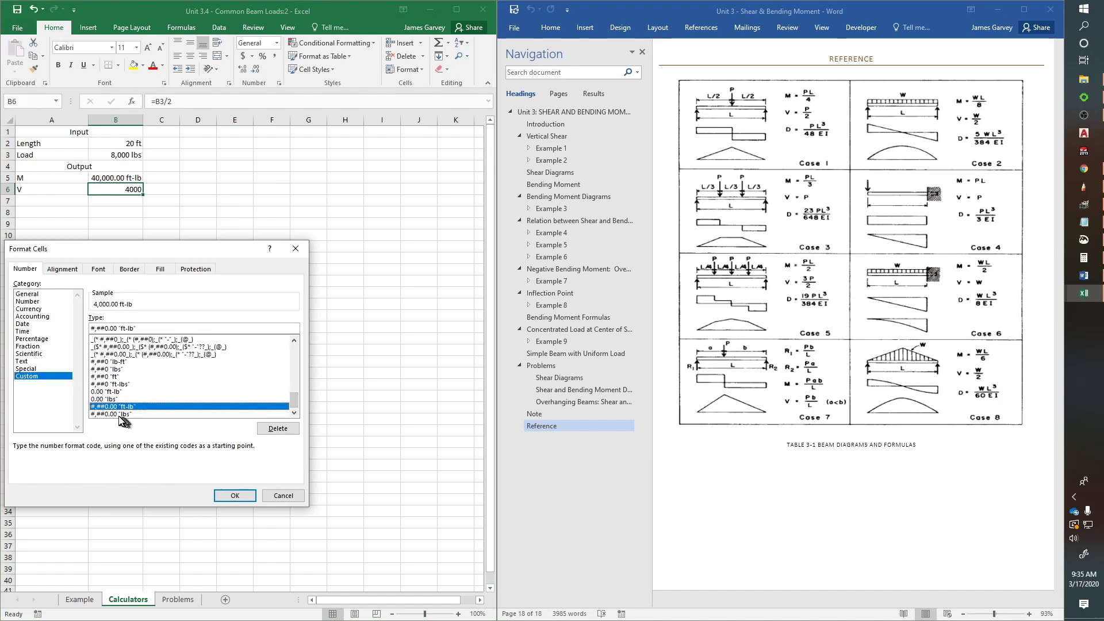
left_click(235, 495)
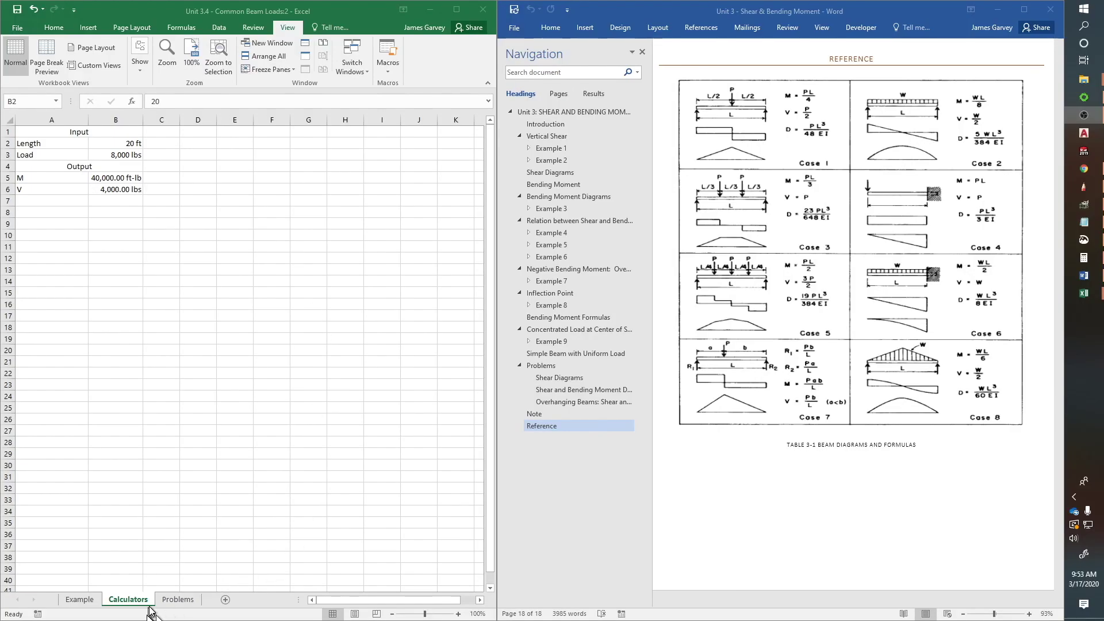
Look over the beam exercises on the Problems sheet and return to the Calculators sheet
left_click(184, 601)
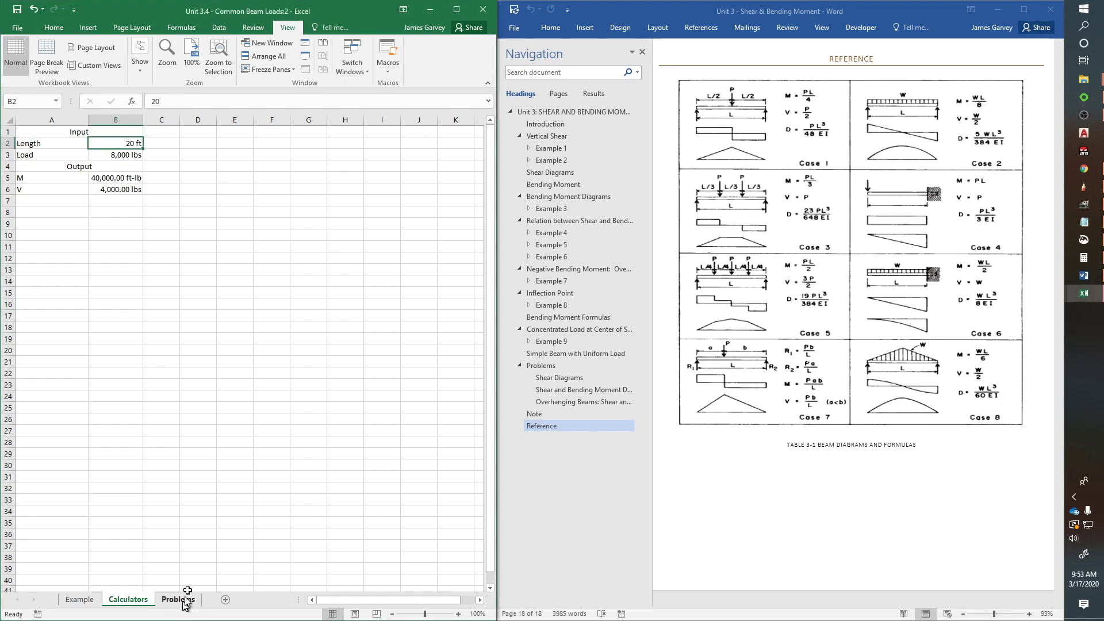
left_click(181, 601)
left_click(128, 599)
left_click(178, 599)
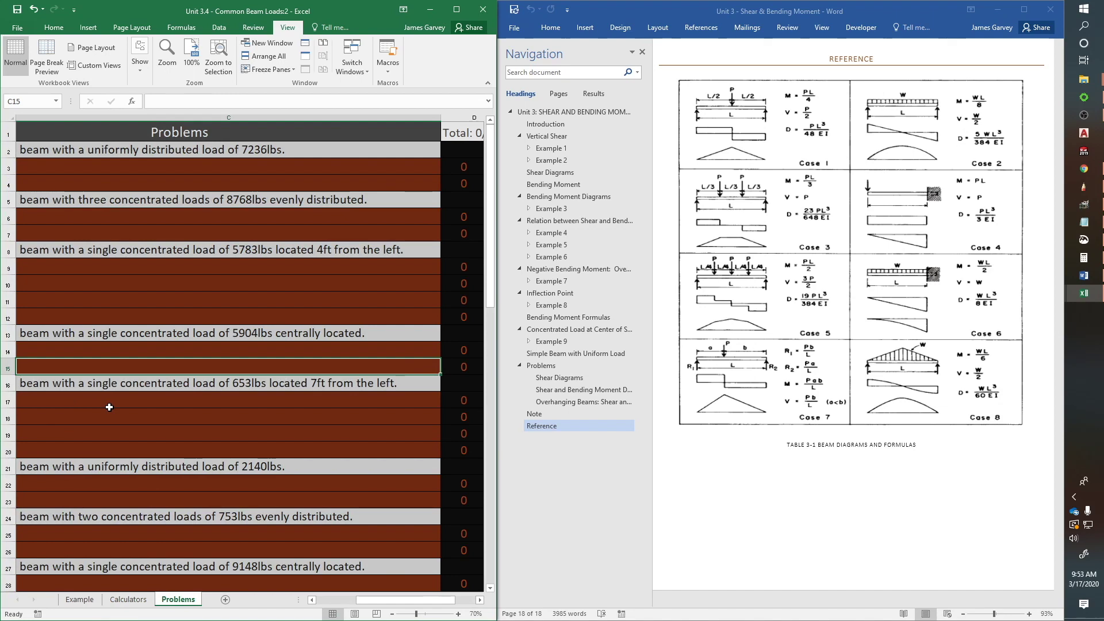
left_click_drag(389, 601, 332, 588)
left_click(127, 601)
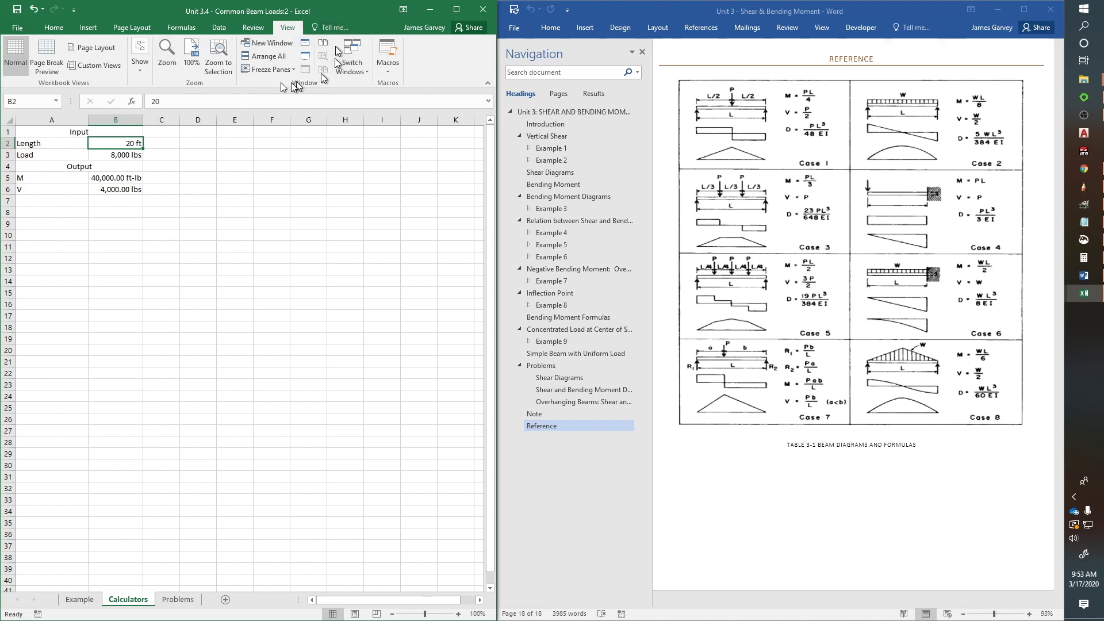
Open a second window of the workbook beside the first, showing the Problems sheet at 60% zoom
left_click(274, 48)
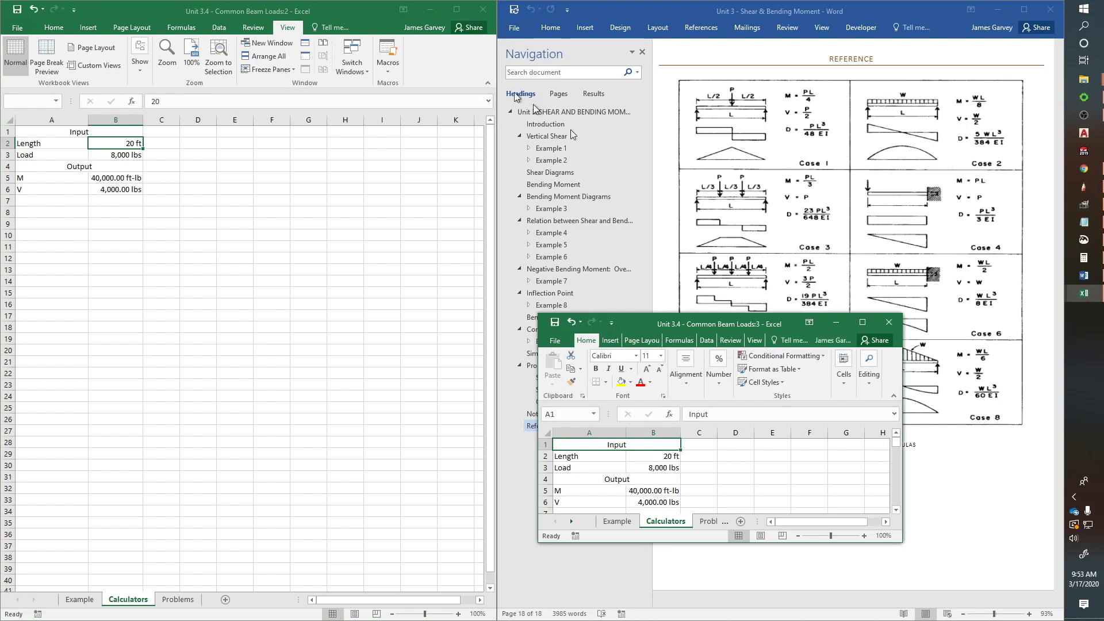
left_click_drag(784, 325, 1102, 344)
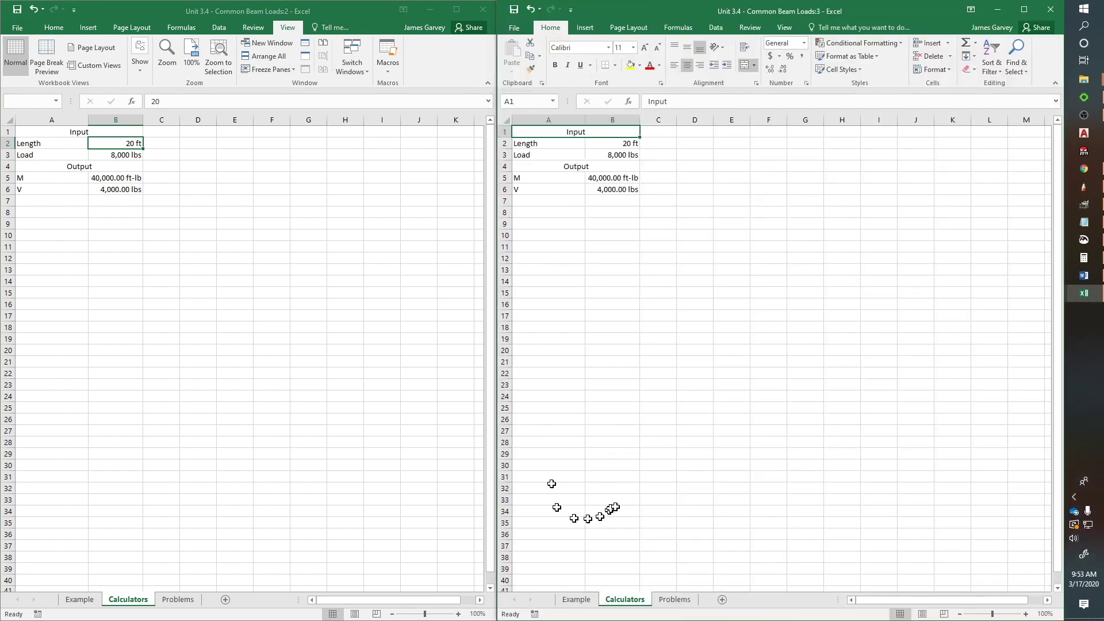
left_click(674, 599)
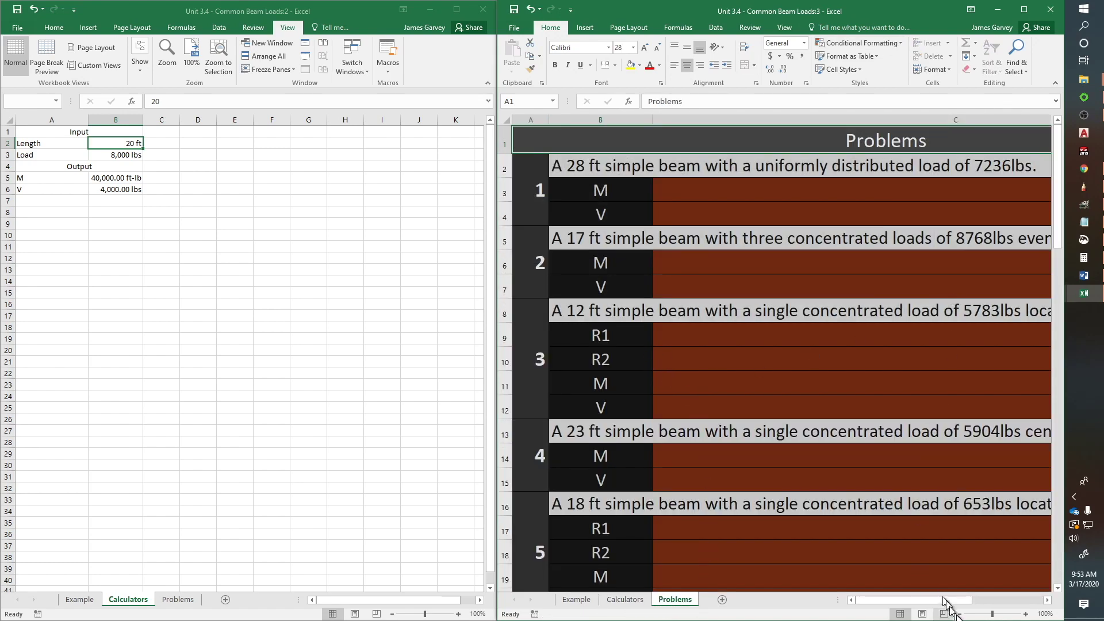
left_click(978, 615)
left_click_drag(977, 615, 980, 615)
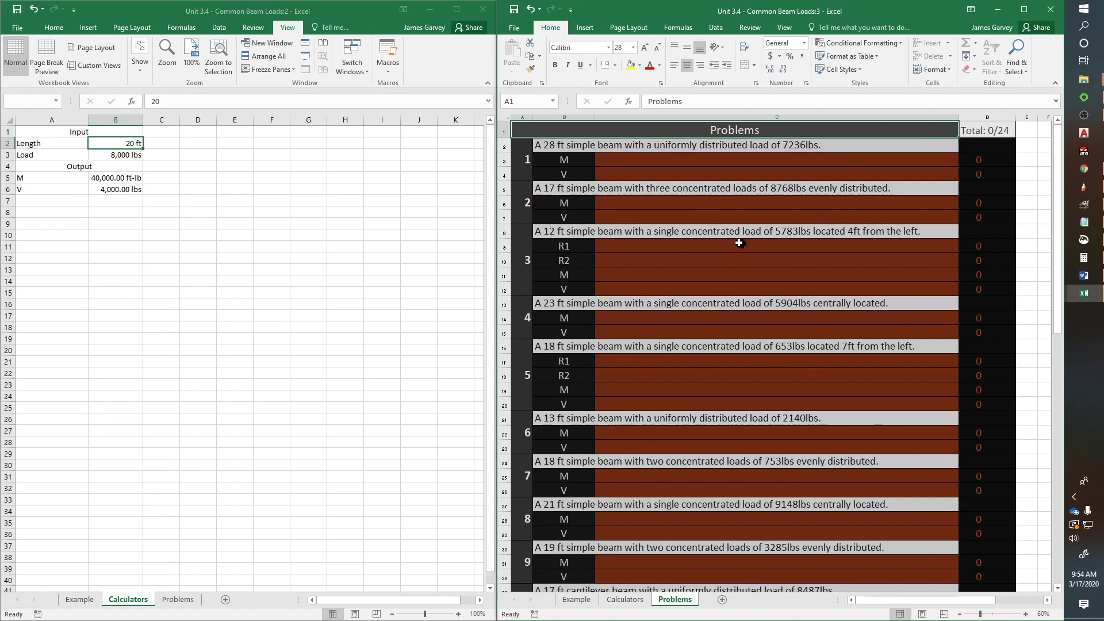
Enter Problem 4's values in the calculator: Length 23 in B2 and Load 5904 in B3
scroll(903, 313, "down", 3)
scroll(902, 312, "down", 3)
scroll(802, 316, "up", 8)
left_click(120, 144)
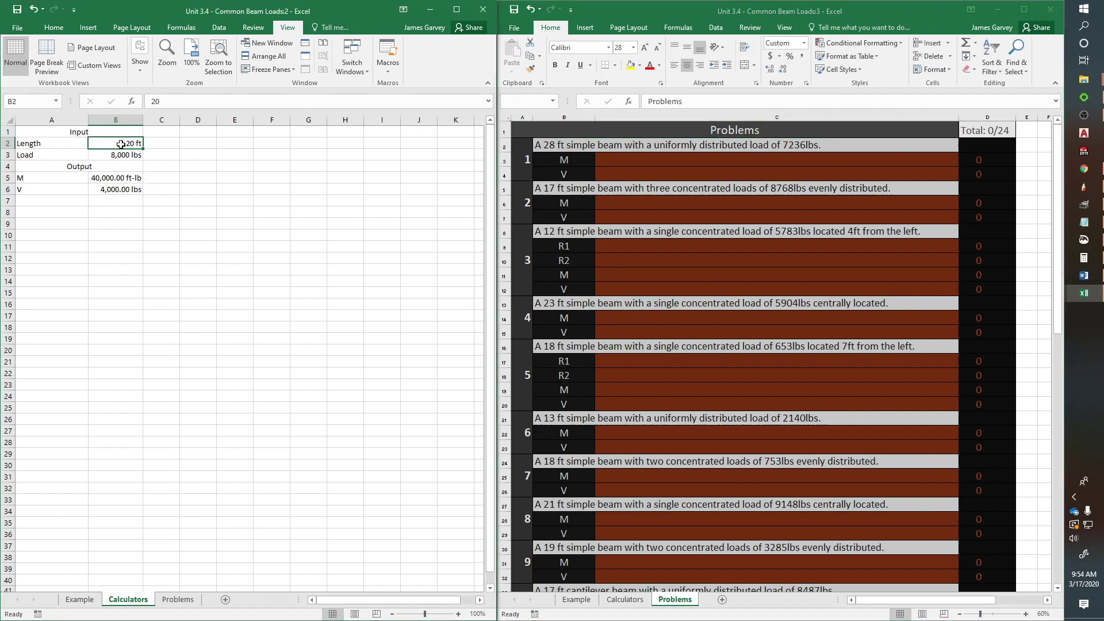
type("23")
key("Return")
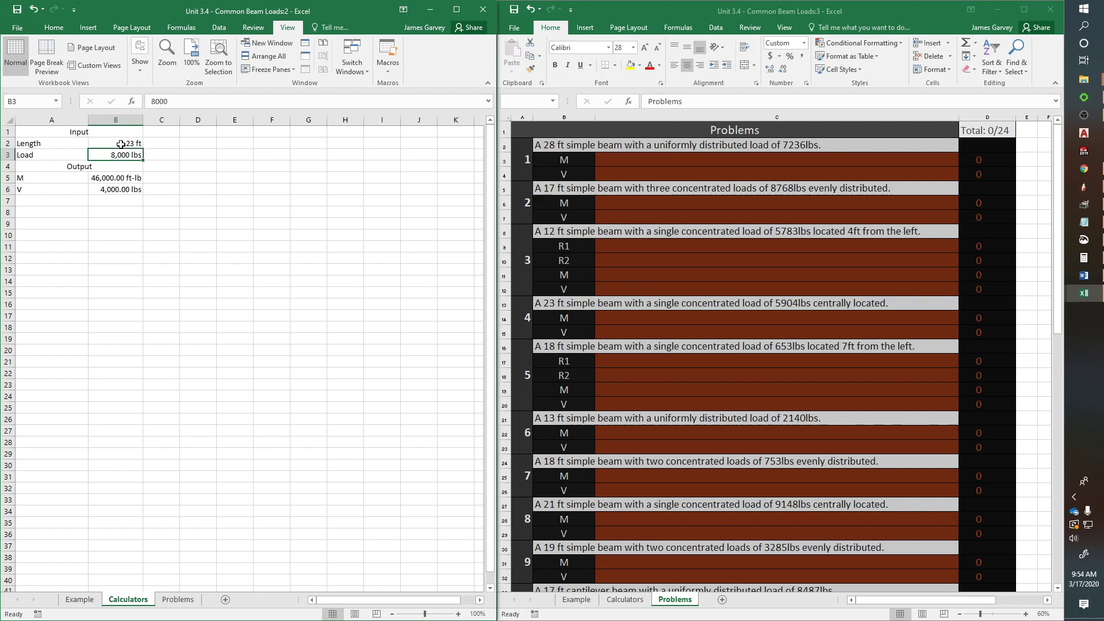
type("5,")
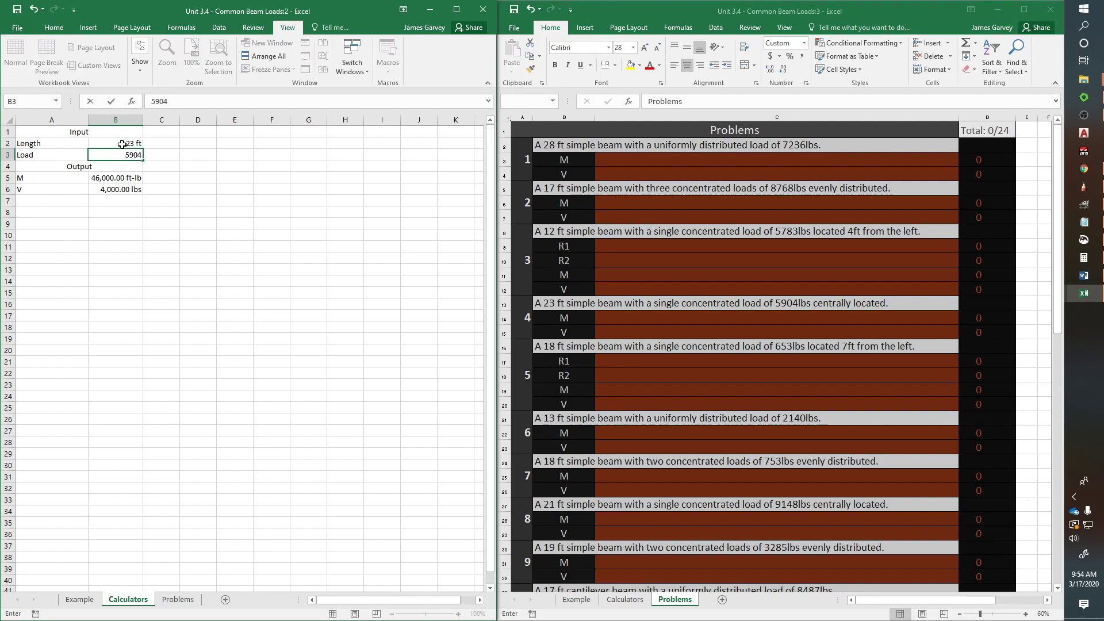
type("904")
key("Return")
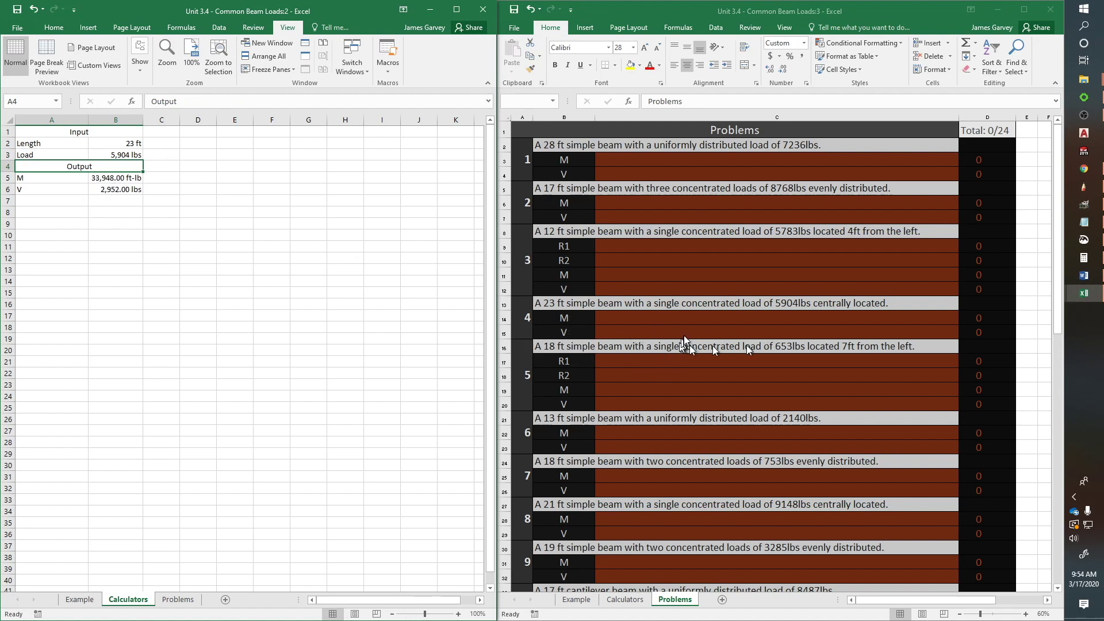
Enter Problem 4's answers on the Problems sheet: 33948 for M in C14 and 2952 for V in C15
left_click(619, 315)
type("33948")
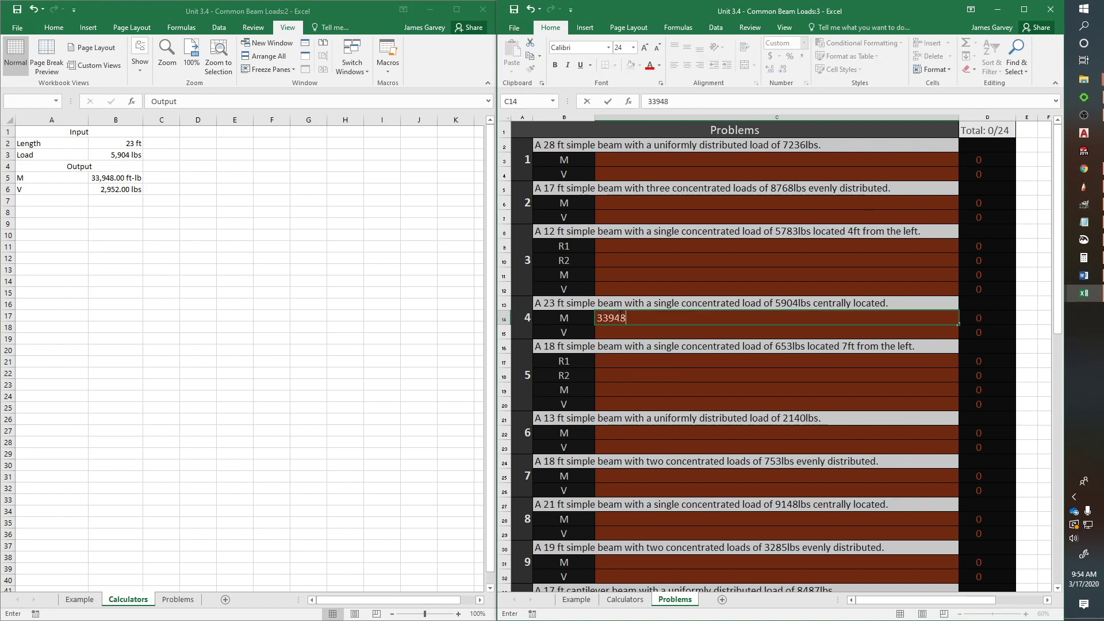
key("Return")
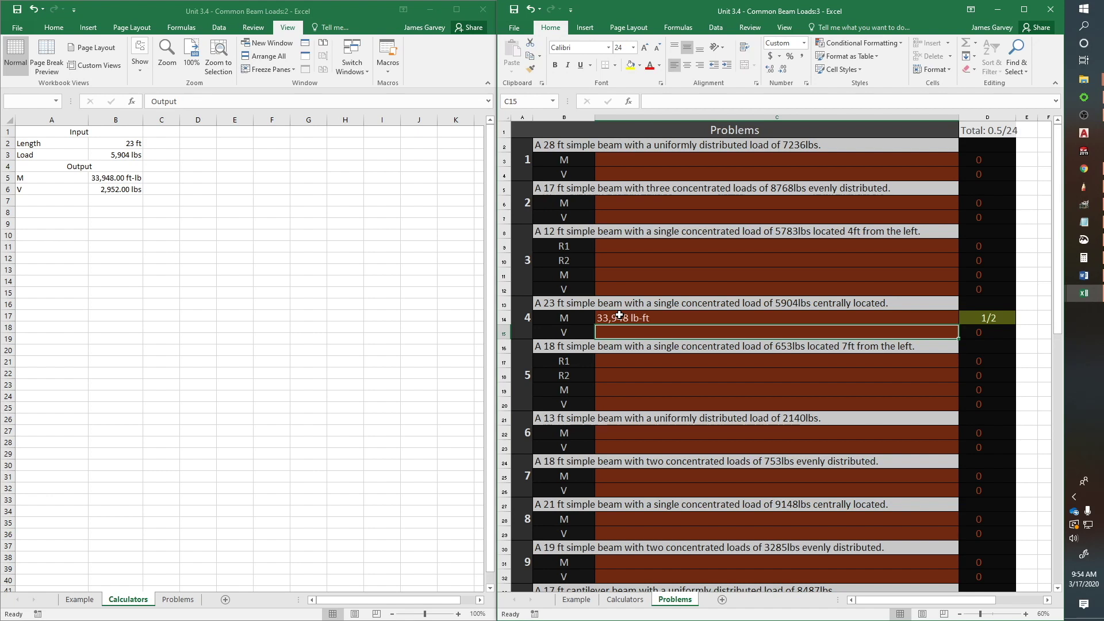
type("2")
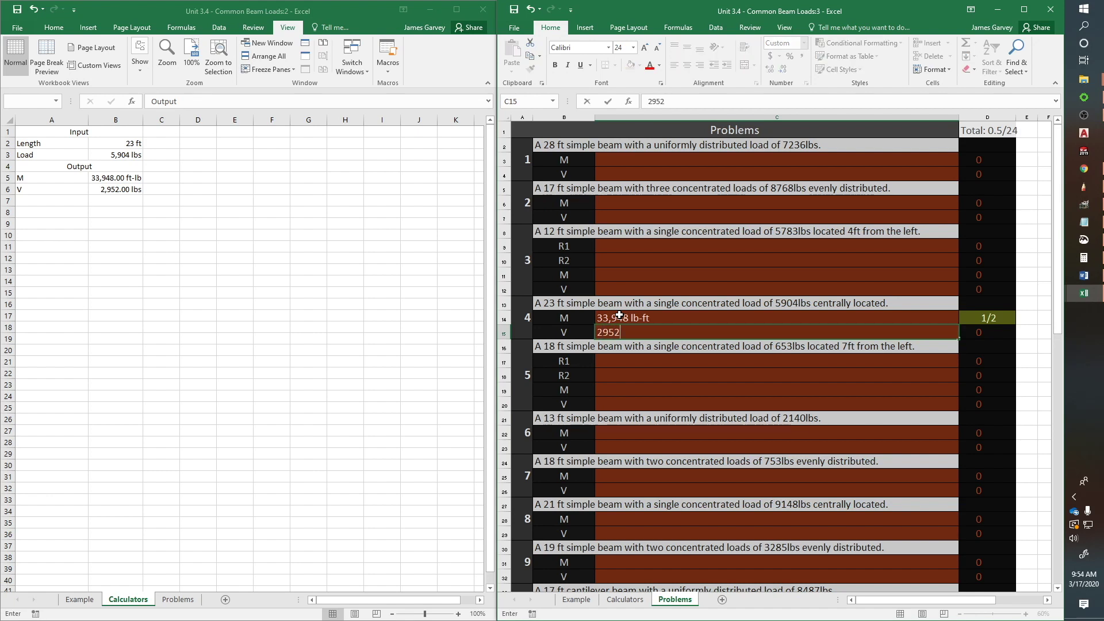
type(",952")
key("Return")
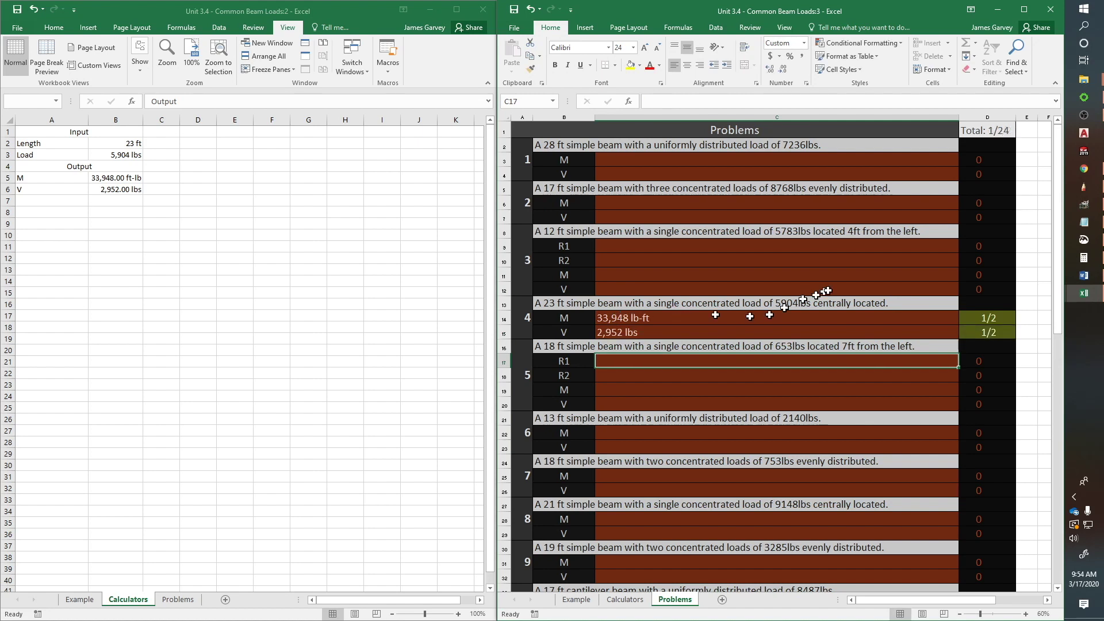